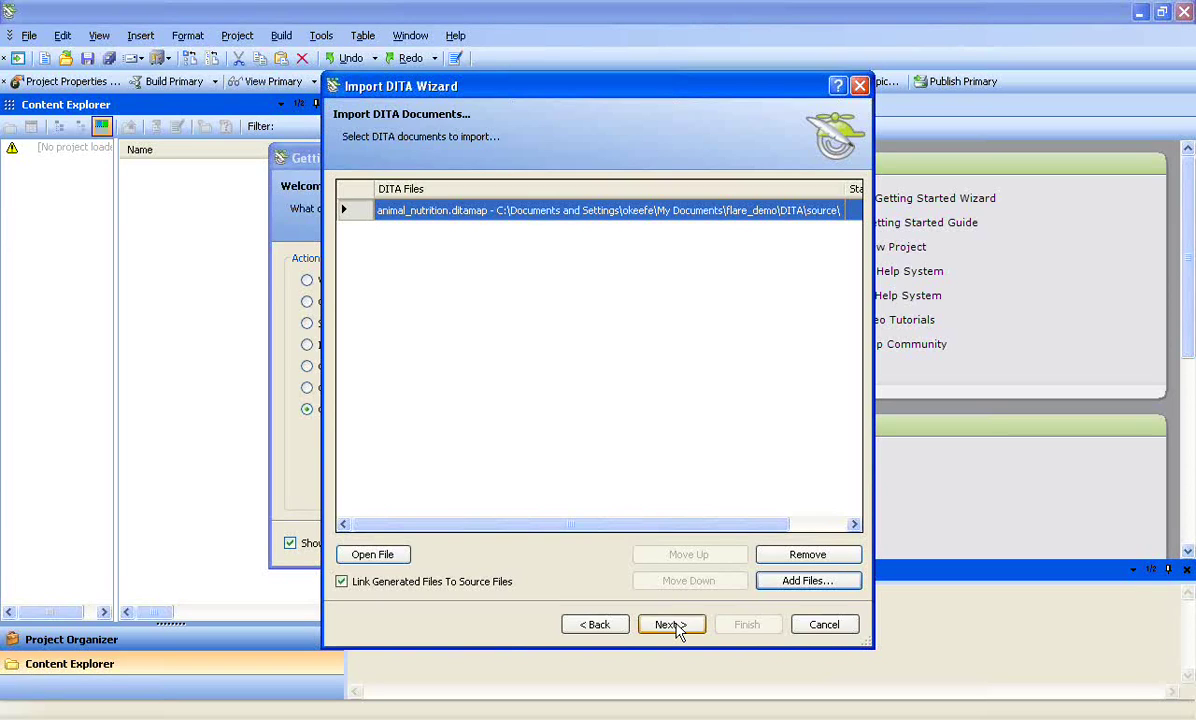
- Proceed with animal_nutrition.ditamap as the import source and name the new project zoo_demo
click(676, 626)
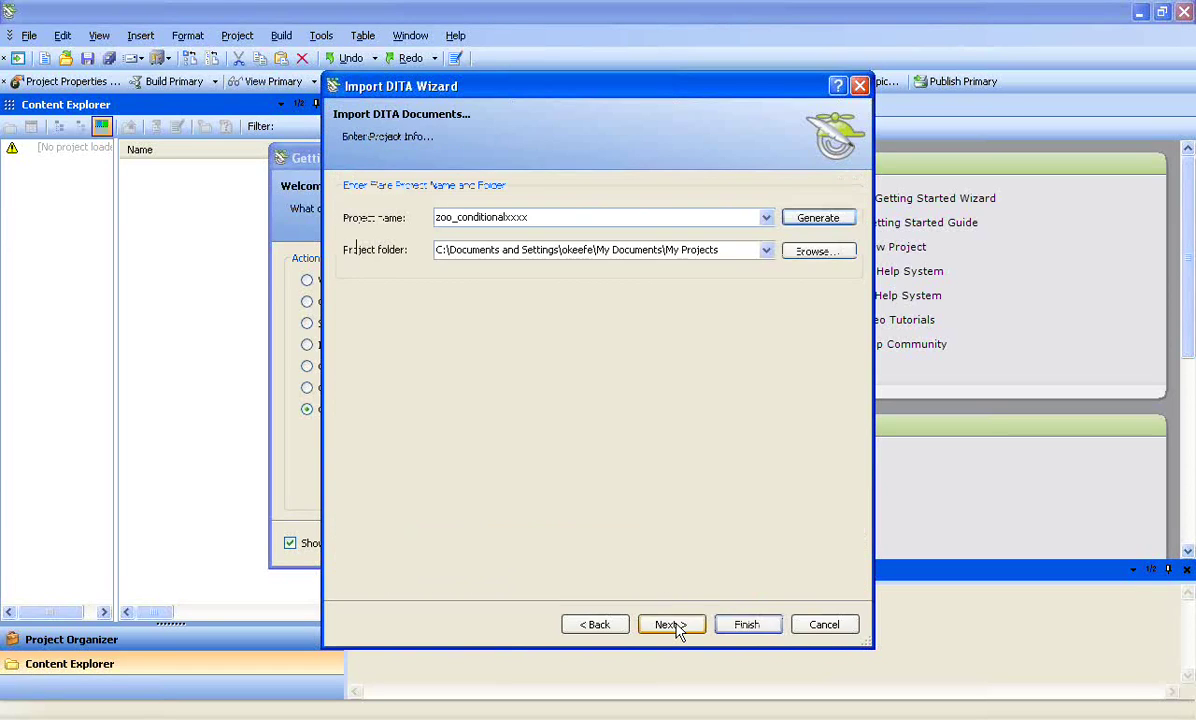
double_click(580, 220)
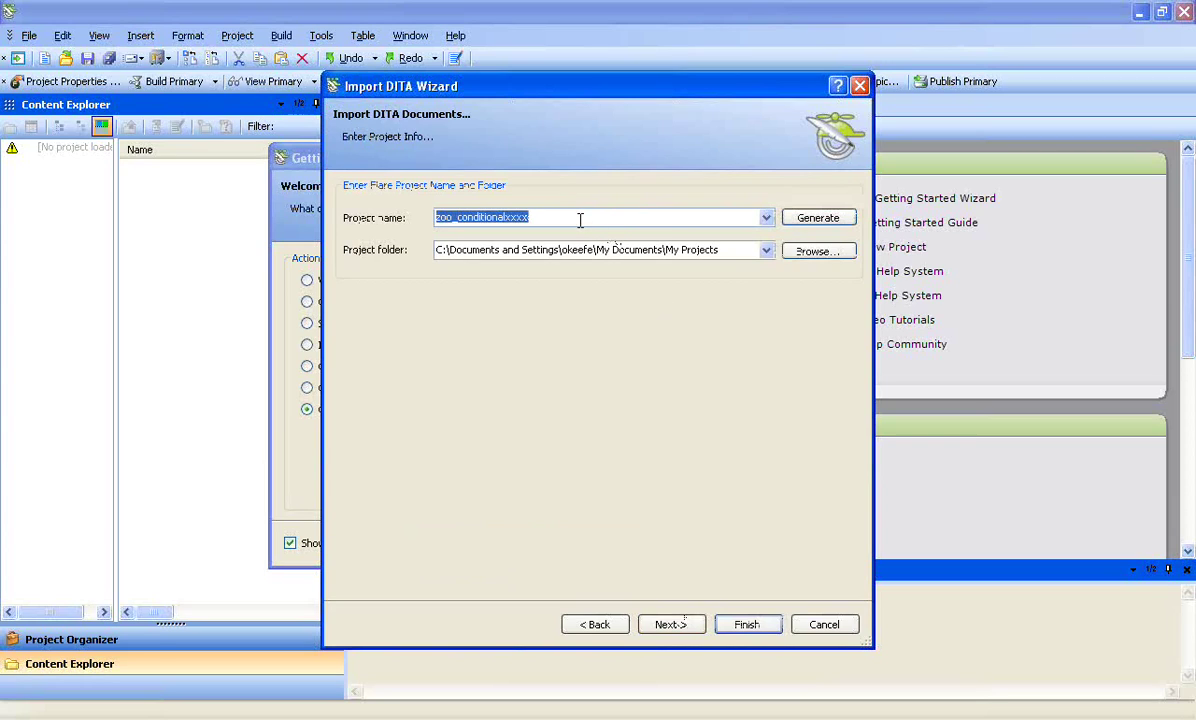
text(zoo)
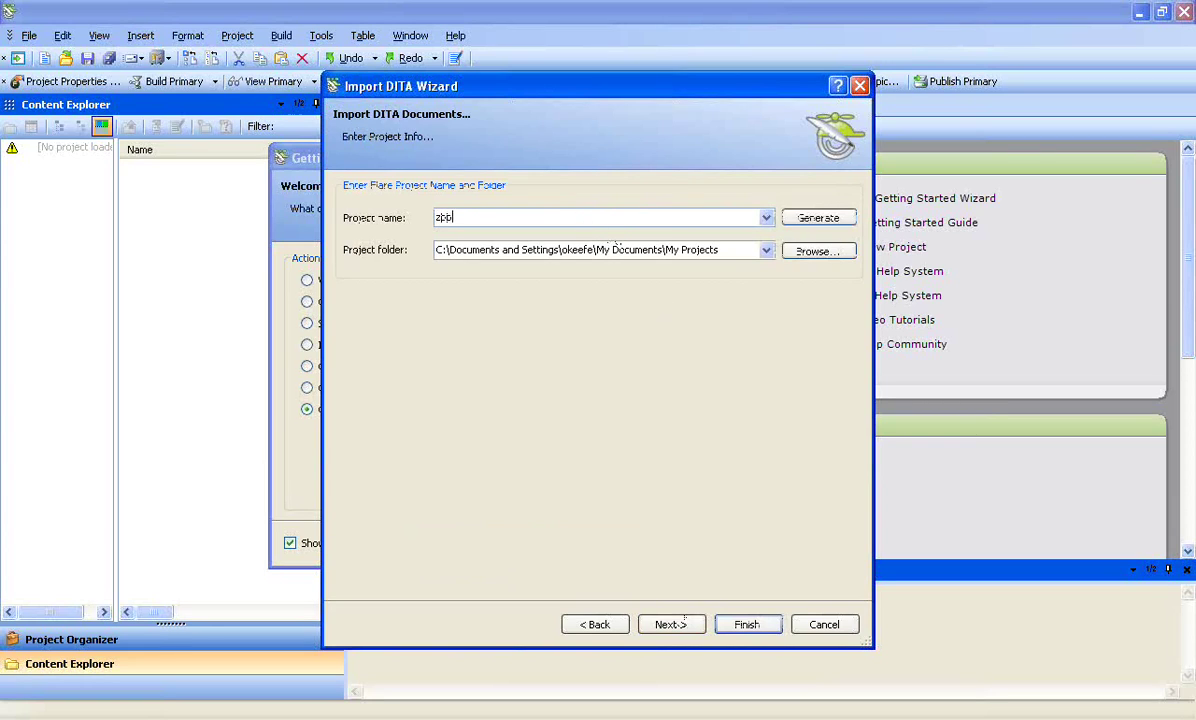
text(_demo)
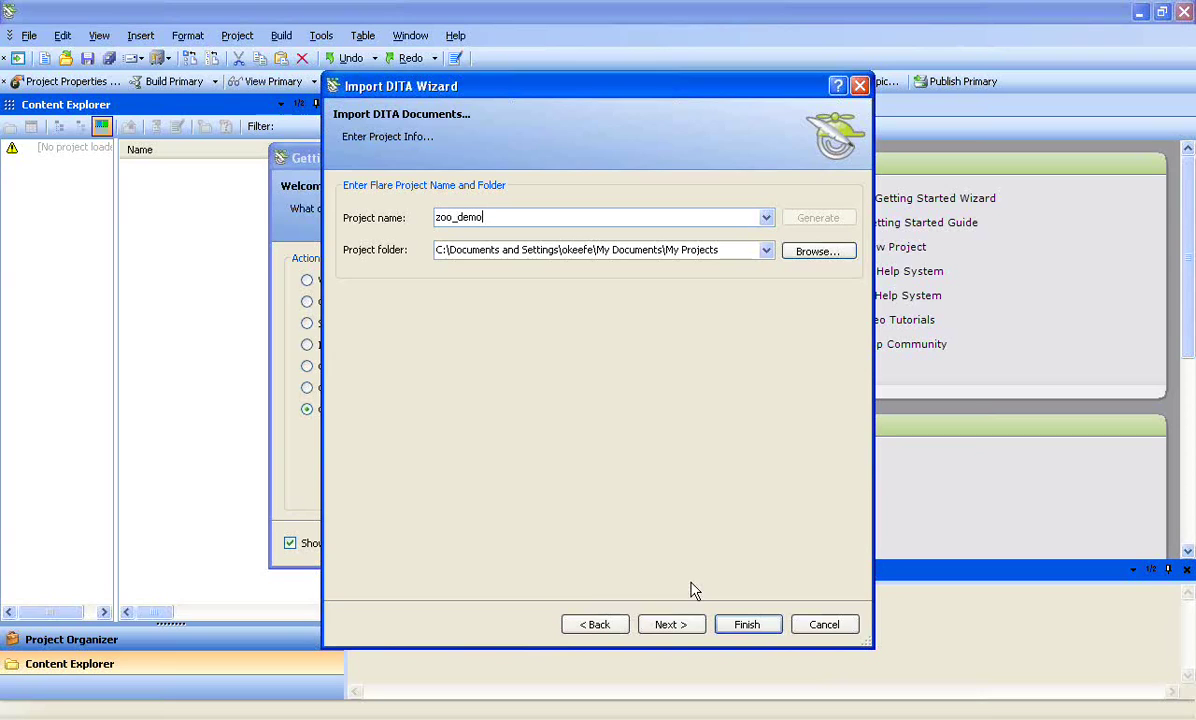
click(676, 624)
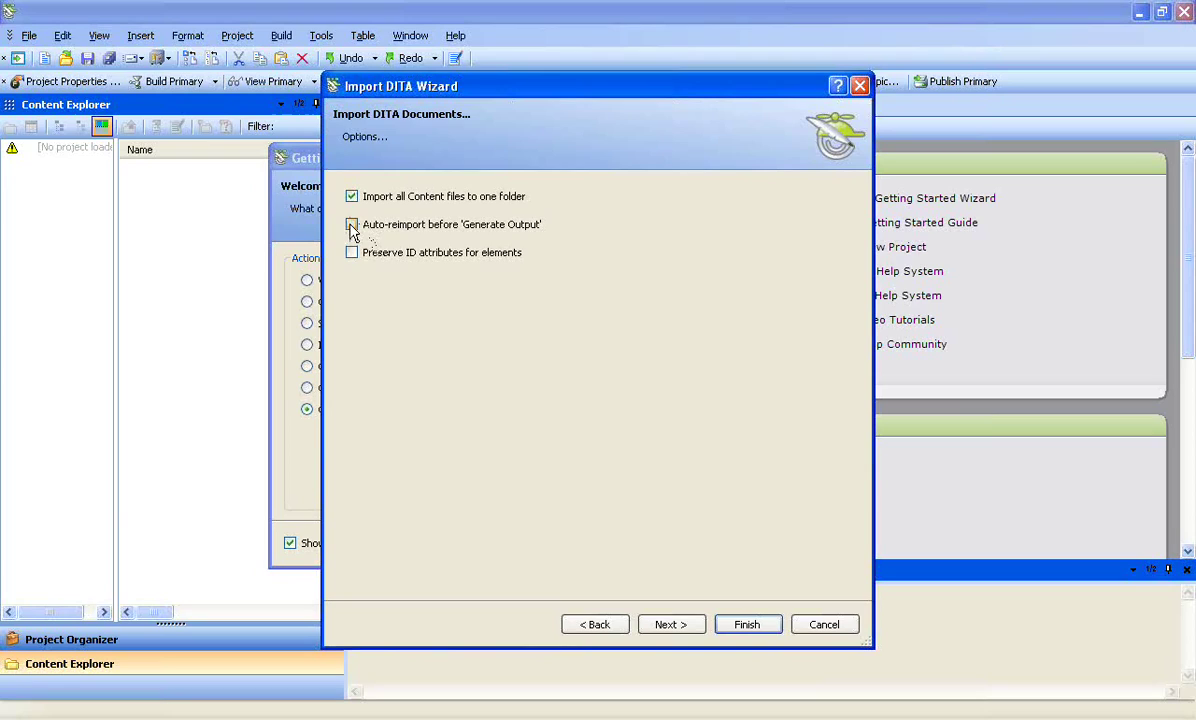
- Finish the import wizard's options and accept the documents generated from the DITA map
click(352, 253)
click(352, 253)
click(738, 628)
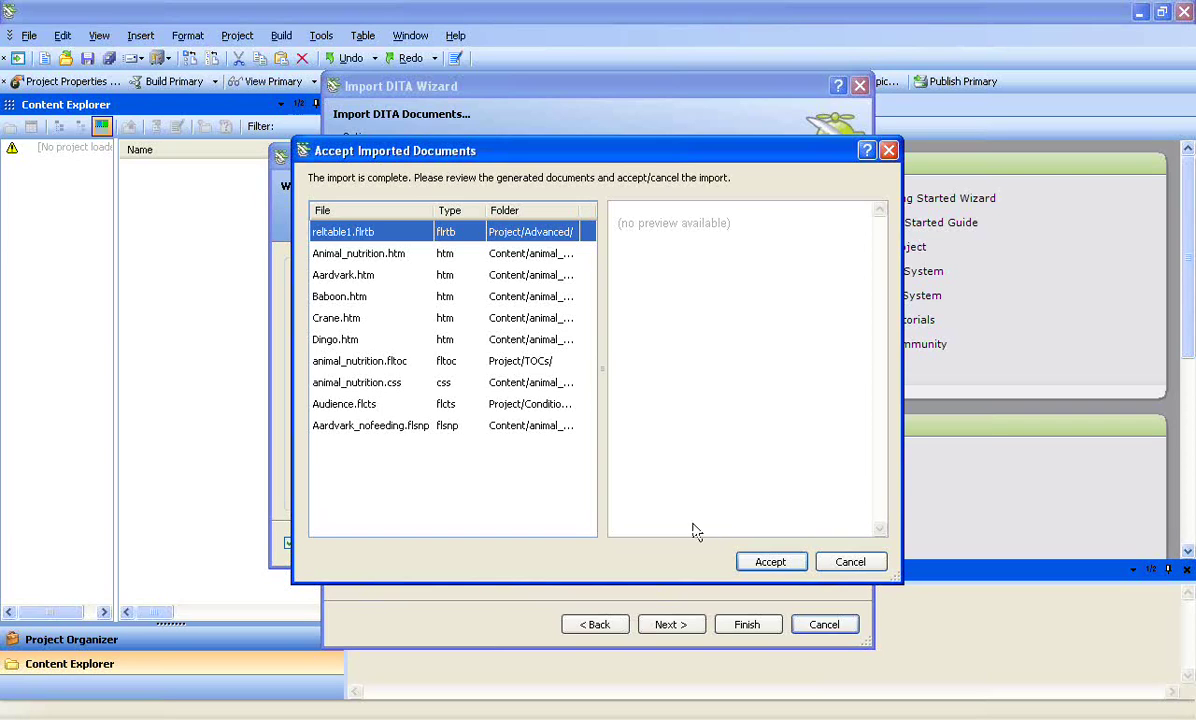
click(773, 566)
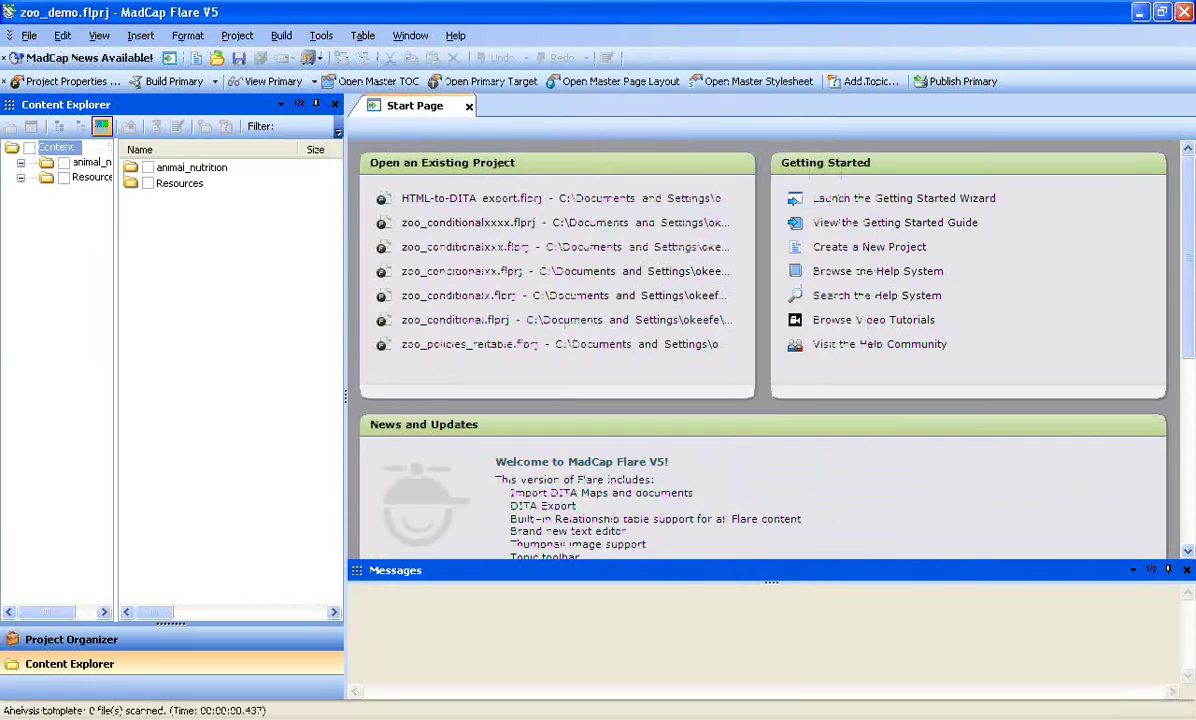
- Widen the Content Explorer panes, list the files in the animal_nutrition folder and expand the Resources folder
drag(114, 235, 209, 245)
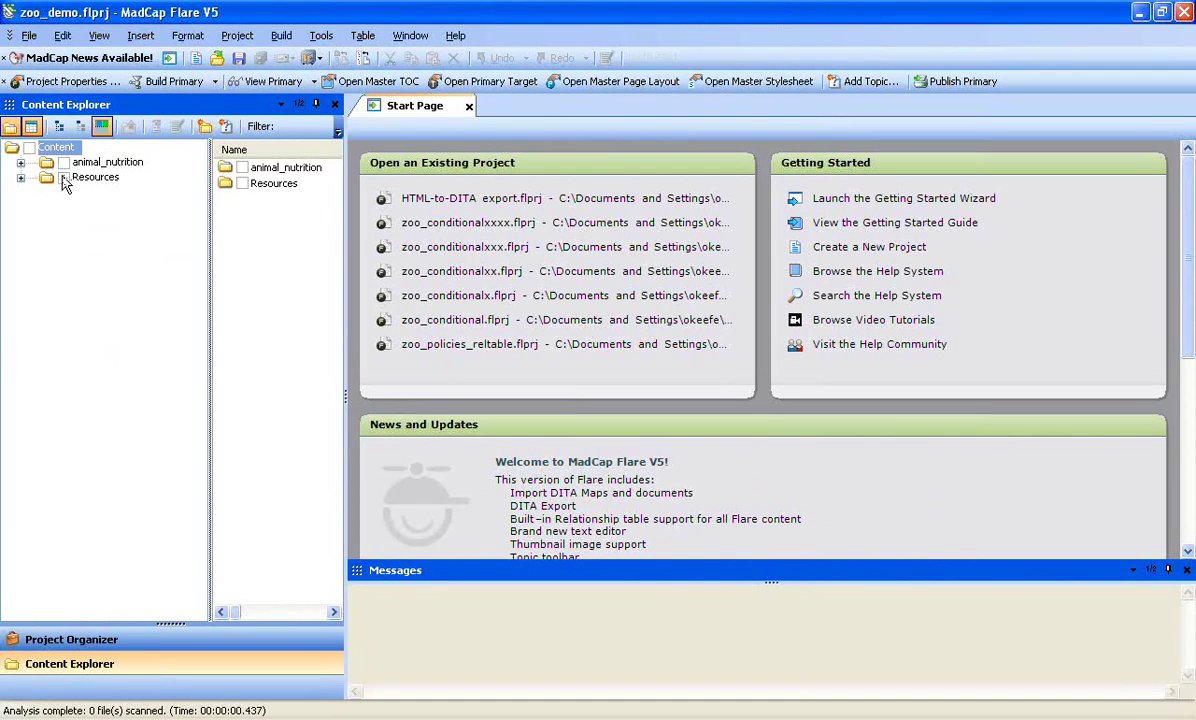
click(105, 162)
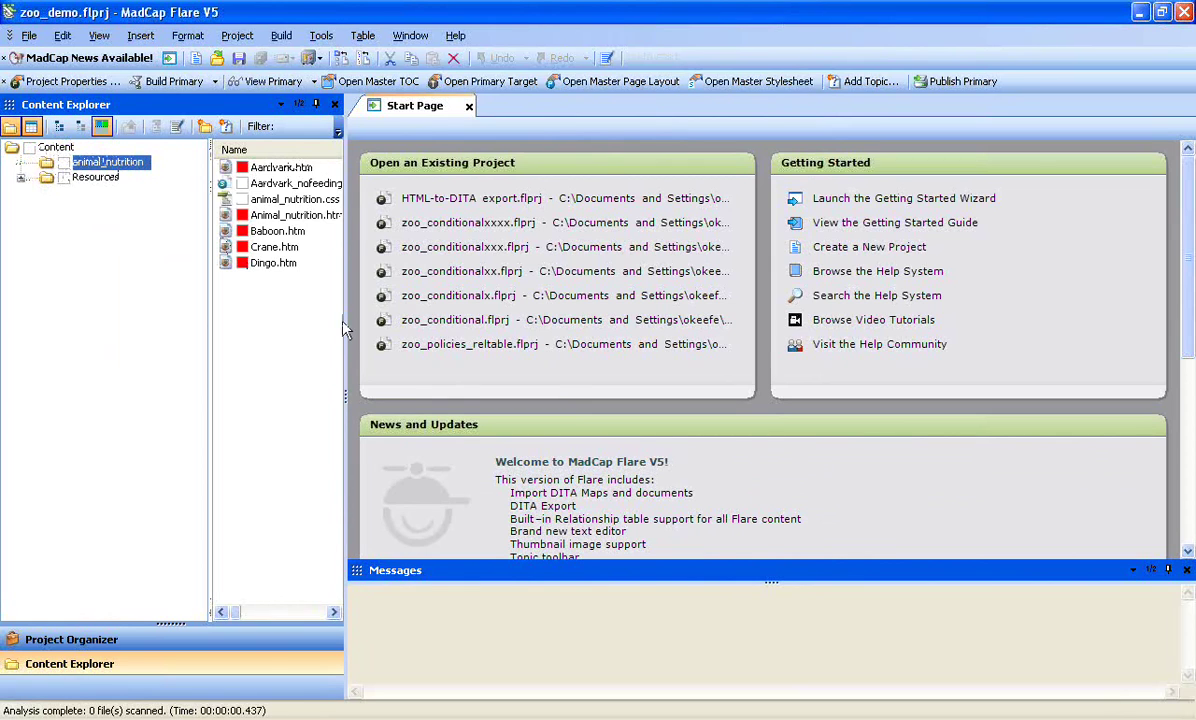
drag(345, 328, 423, 308)
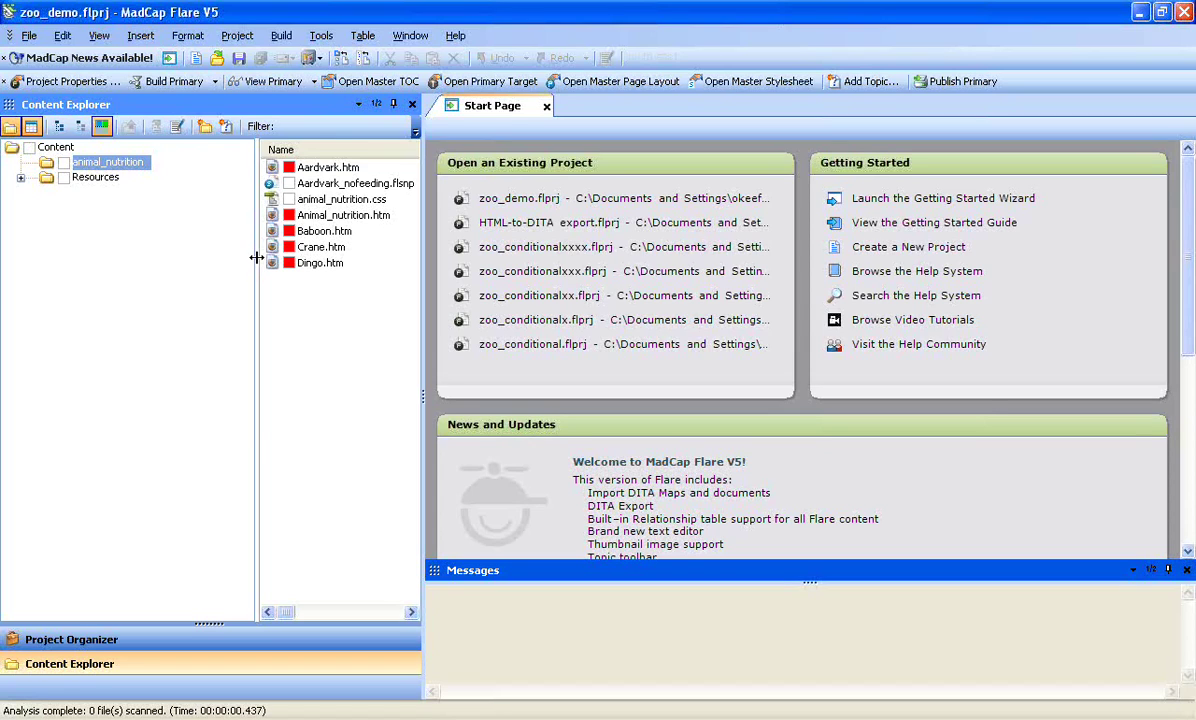
double_click(14, 150)
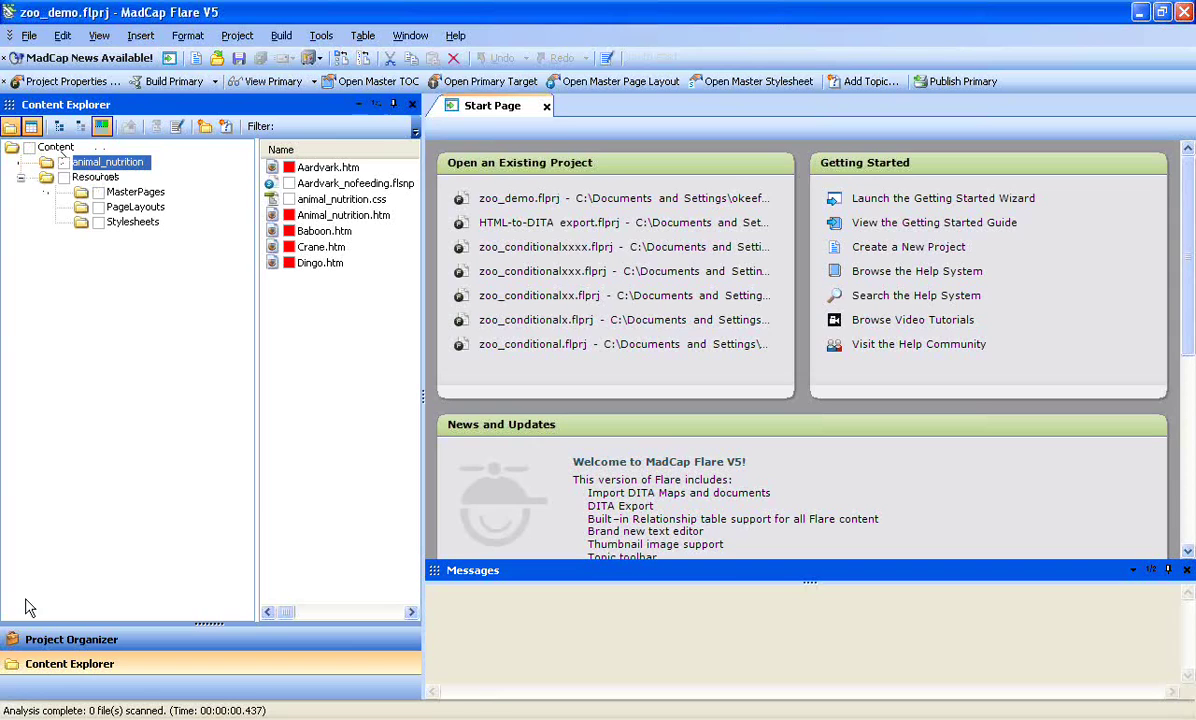
- Open the reltable1 relationship table from the project's Advanced folder and look across its topic columns
click(45, 641)
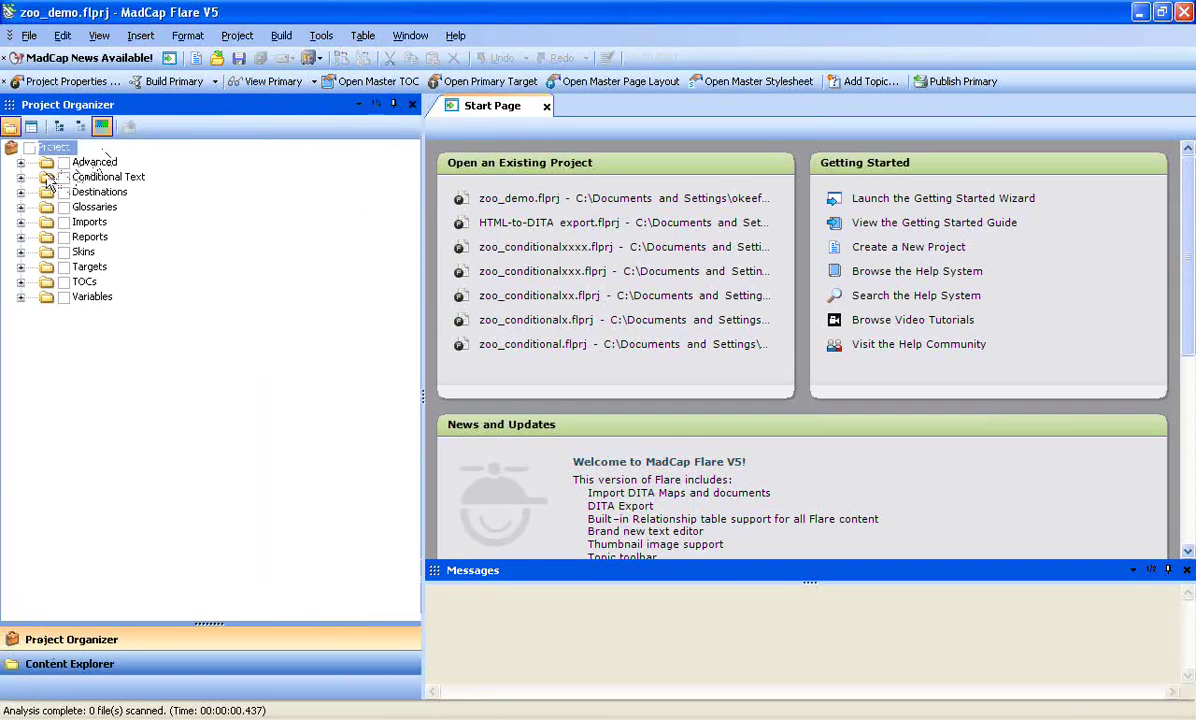
click(21, 162)
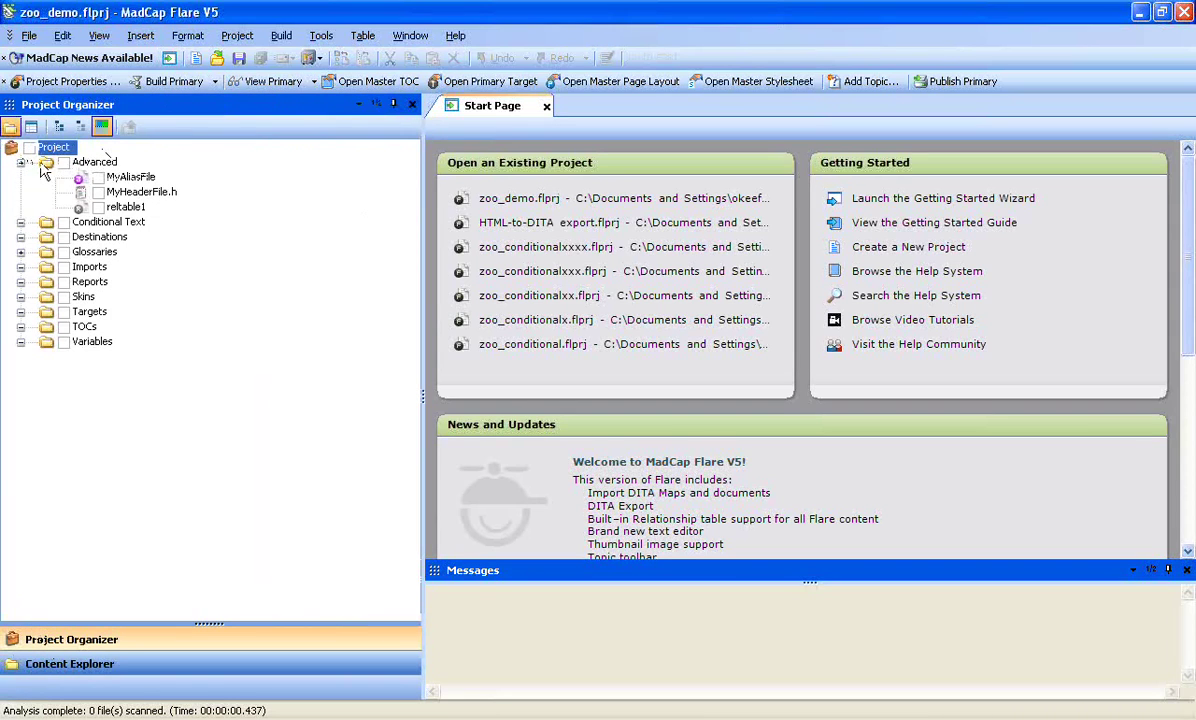
click(116, 208)
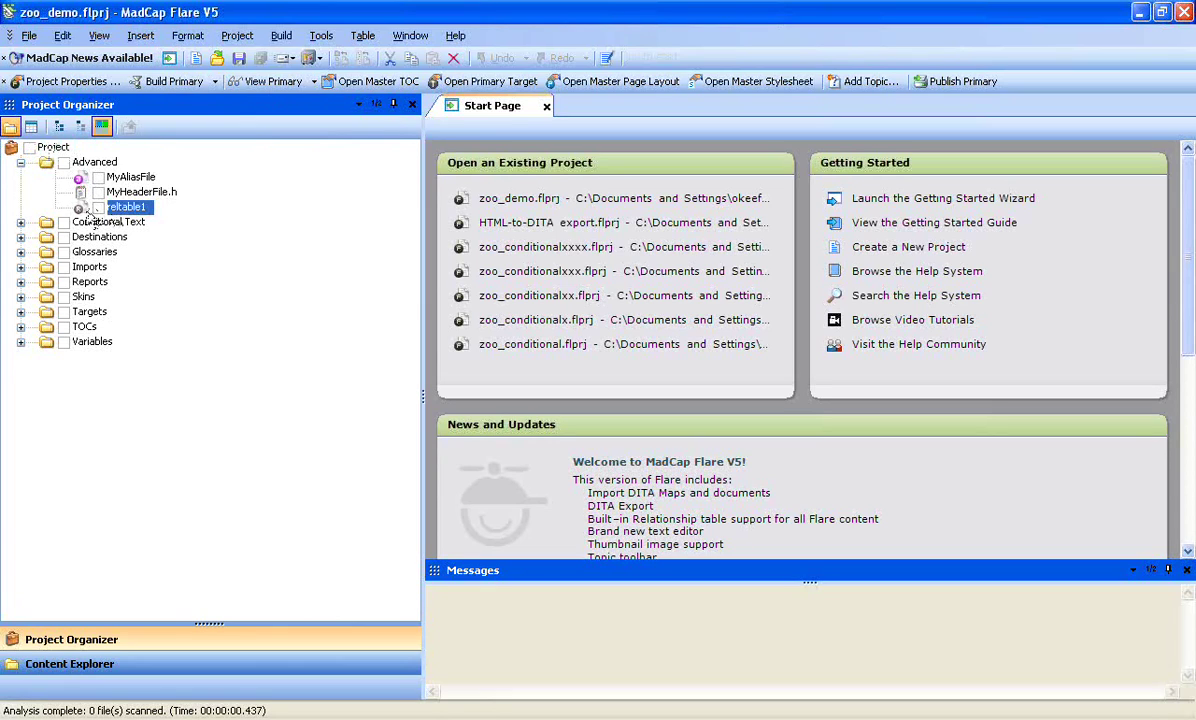
double_click(82, 212)
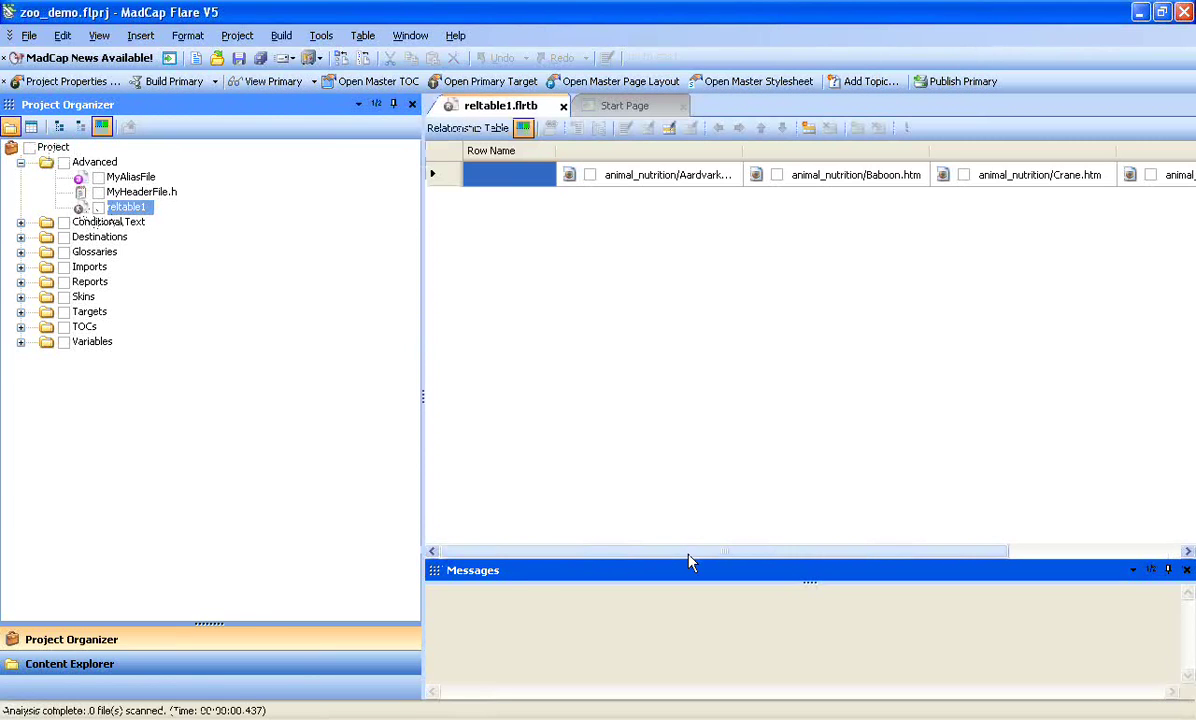
drag(689, 556, 791, 548)
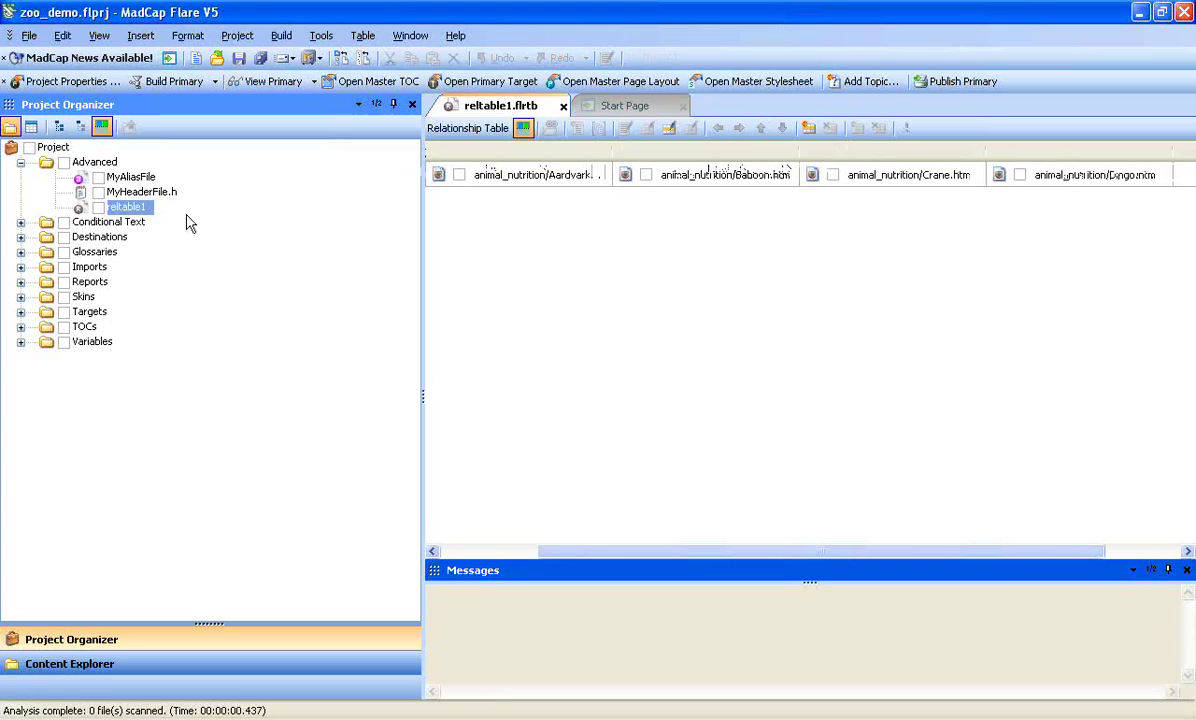
- Open the Aardvark.htm topic from the animal_nutrition content folder
click(118, 666)
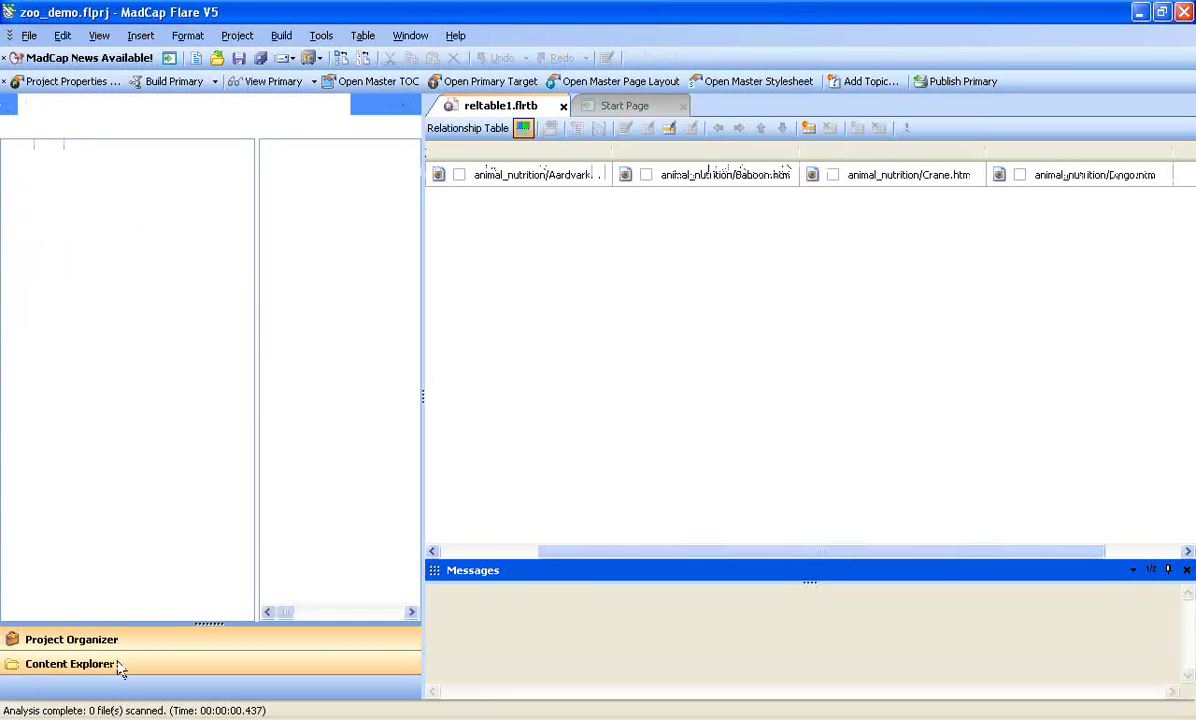
click(311, 169)
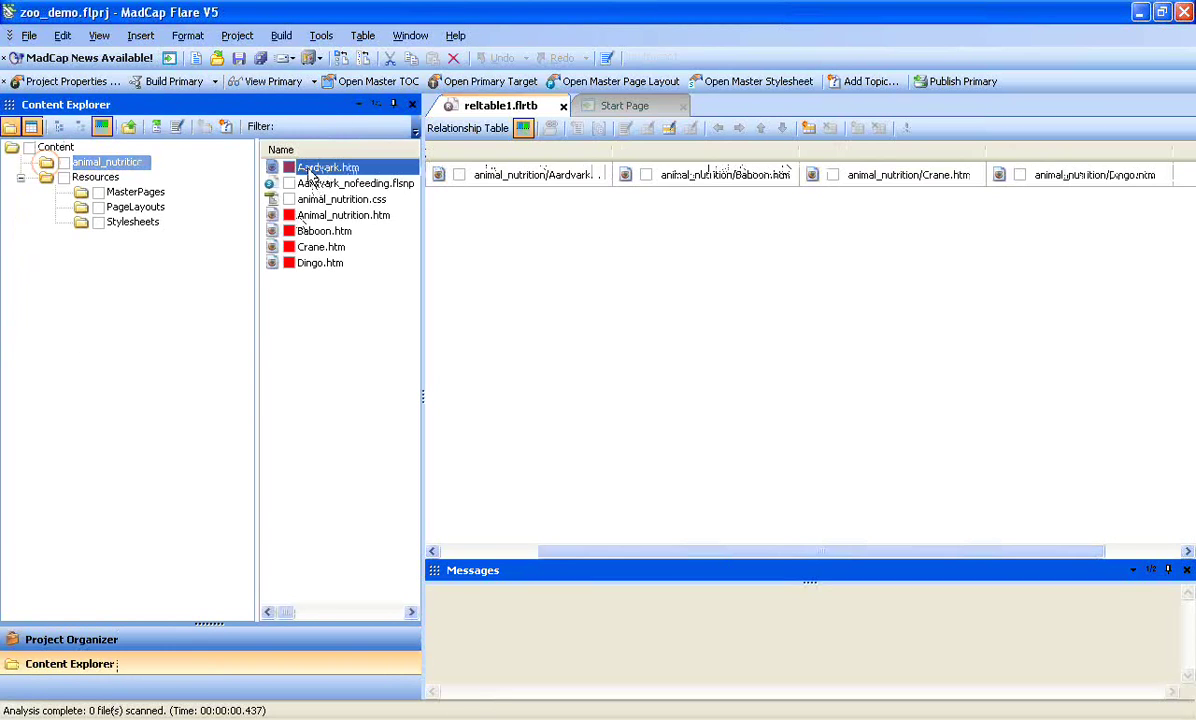
double_click(311, 172)
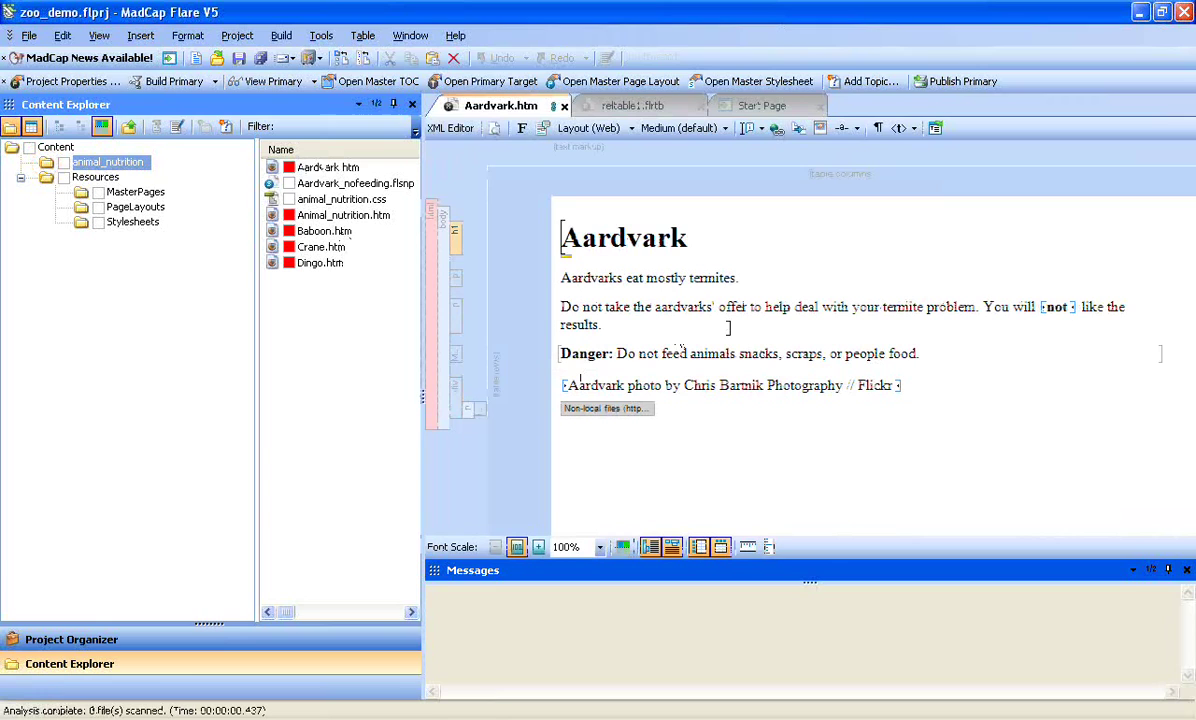
- Build the primary target MyWebHelp and view the generated output in the browser
click(281, 35)
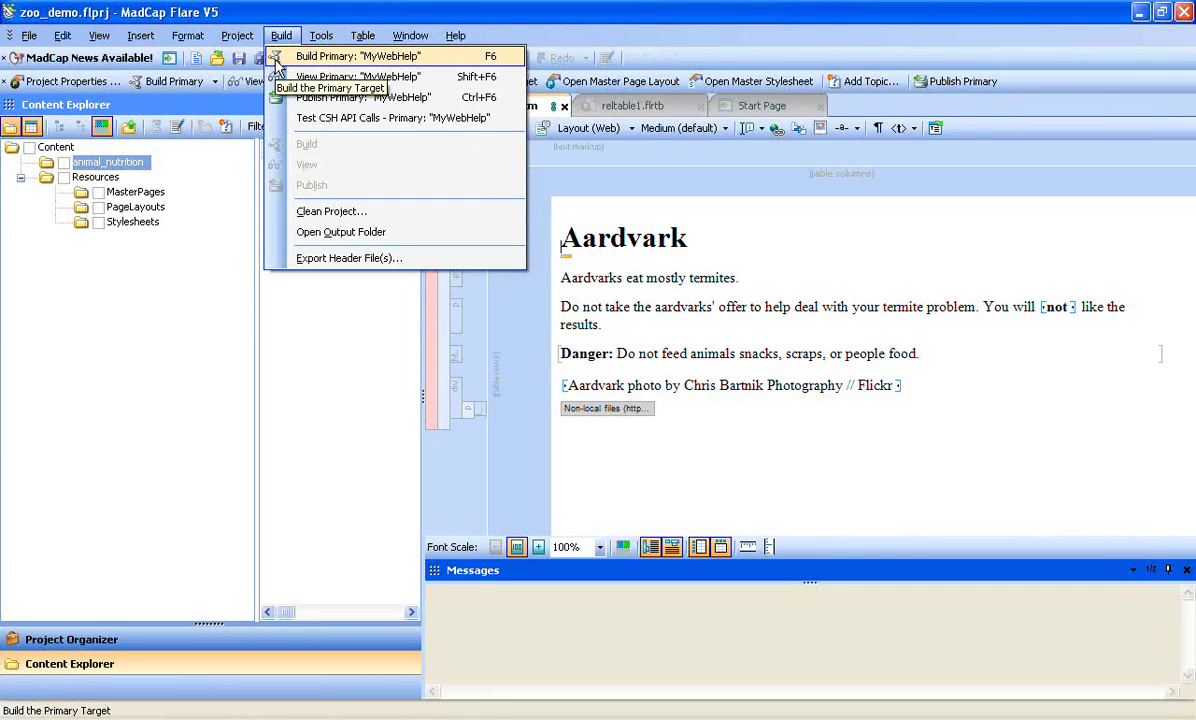
click(278, 60)
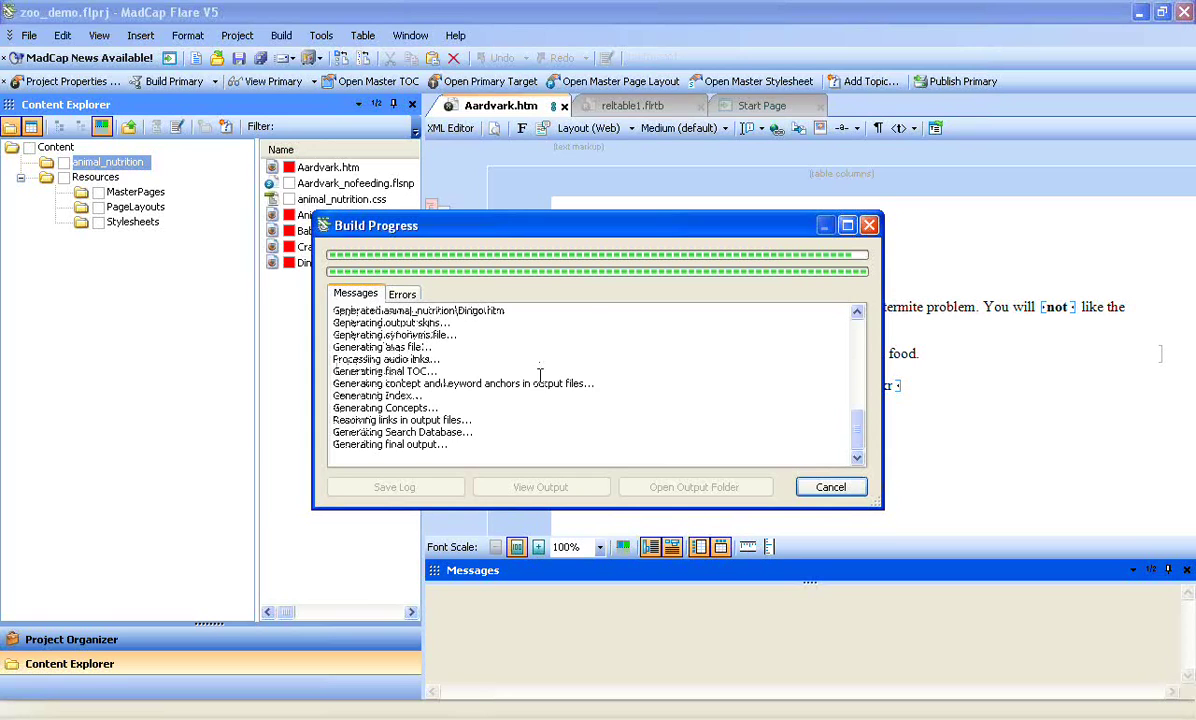
click(571, 422)
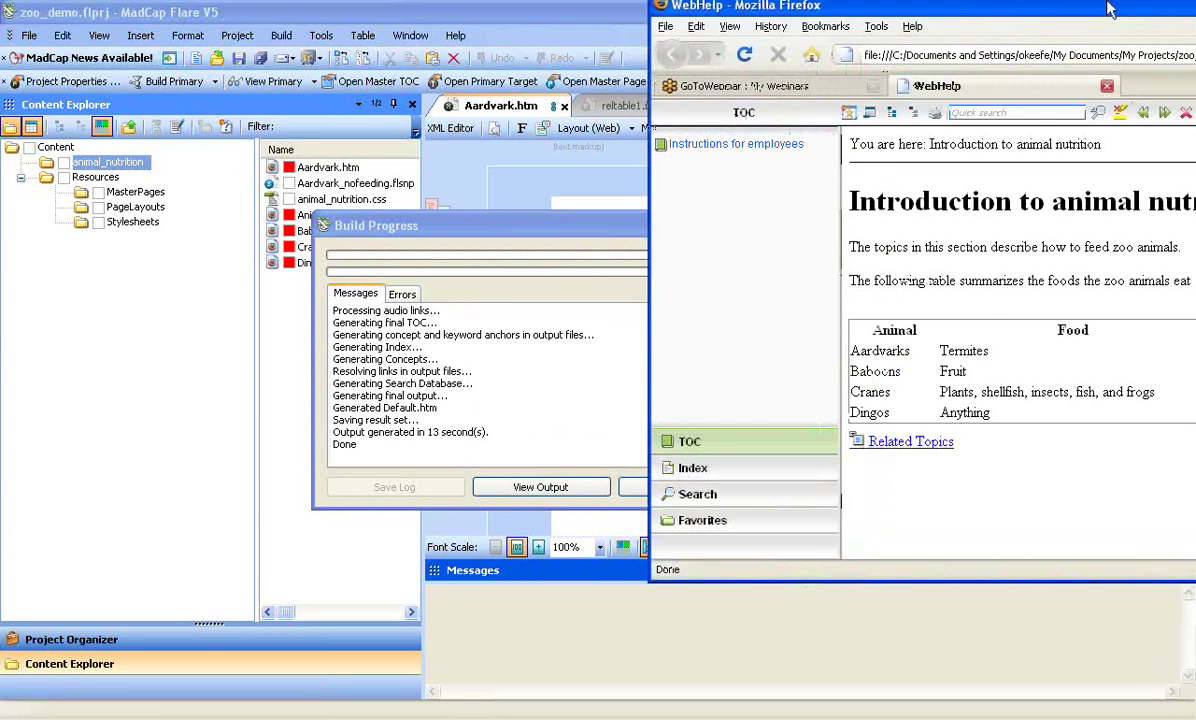
- Bring the WebHelp window fully into view and review the Silly aardvarks topic down to its related concepts
drag(1110, 24, 599, 63)
click(205, 193)
click(182, 207)
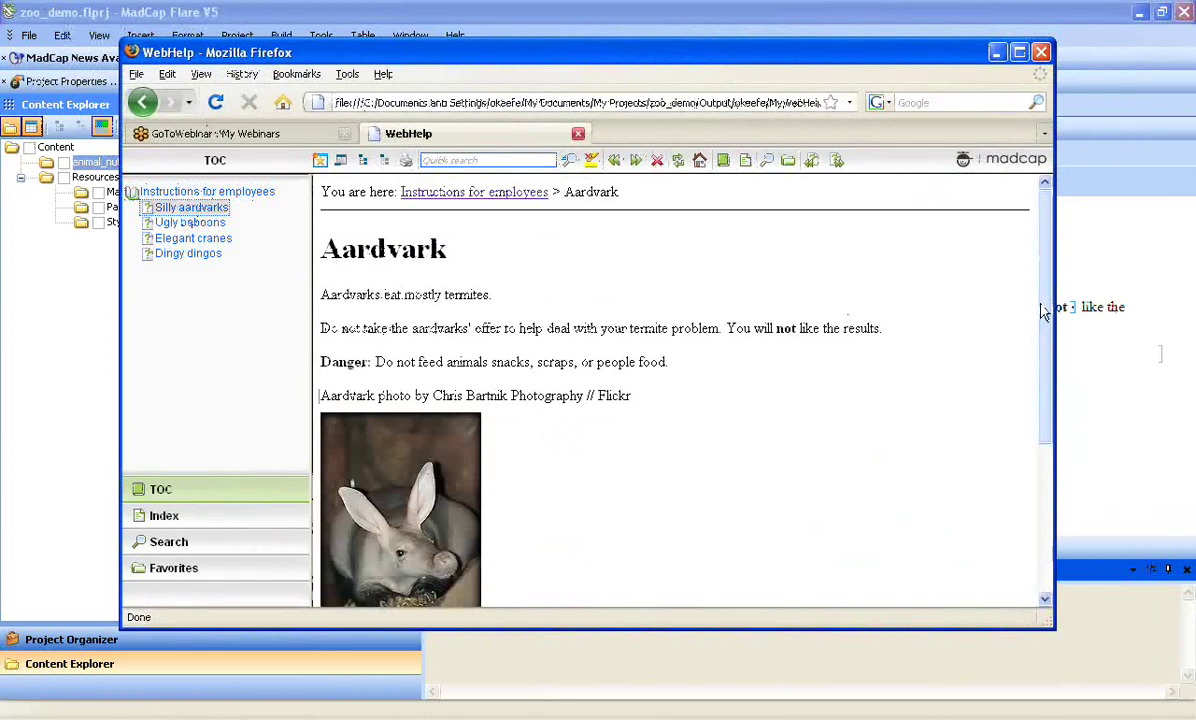
drag(1044, 312, 1047, 460)
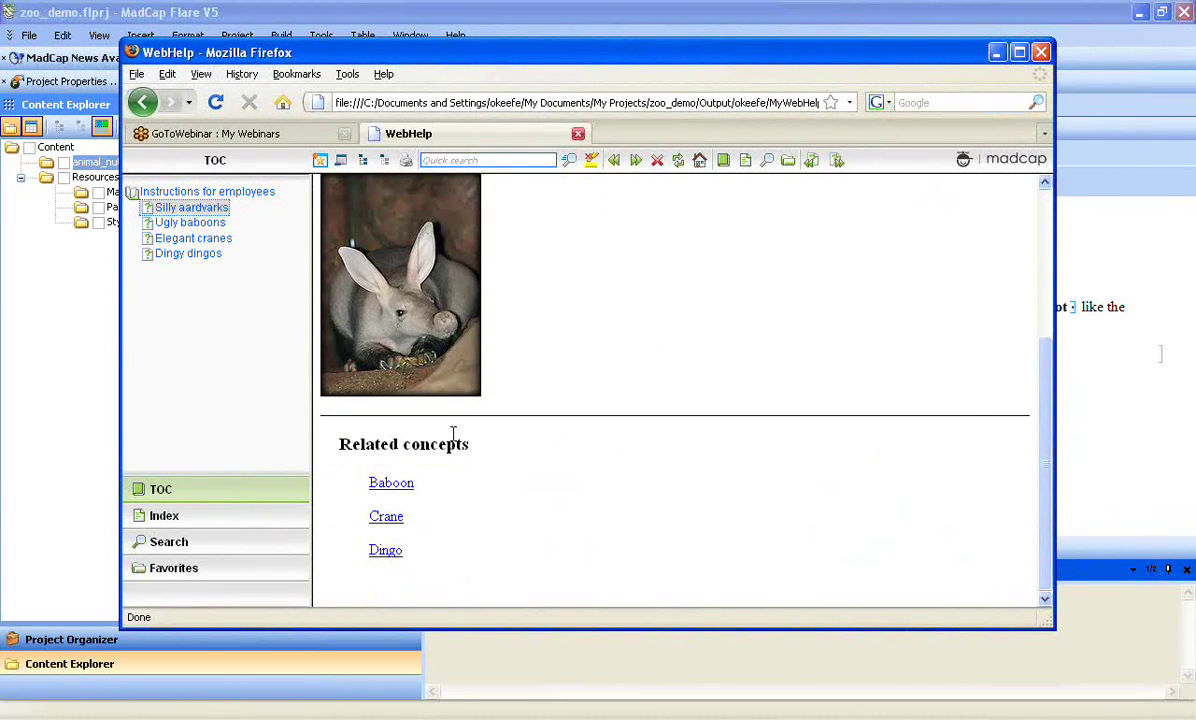
- Follow the related concept link to the Baboon topic and review its content, related links and heading
click(392, 485)
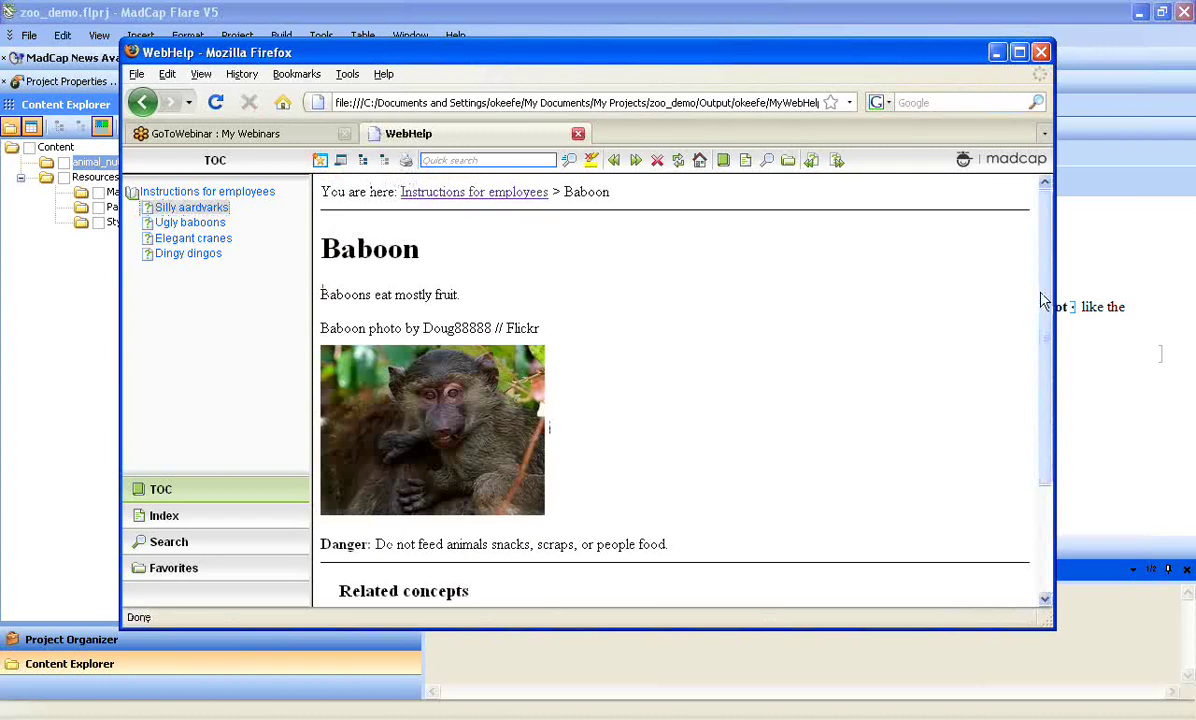
scroll(1033, 463, down, 3)
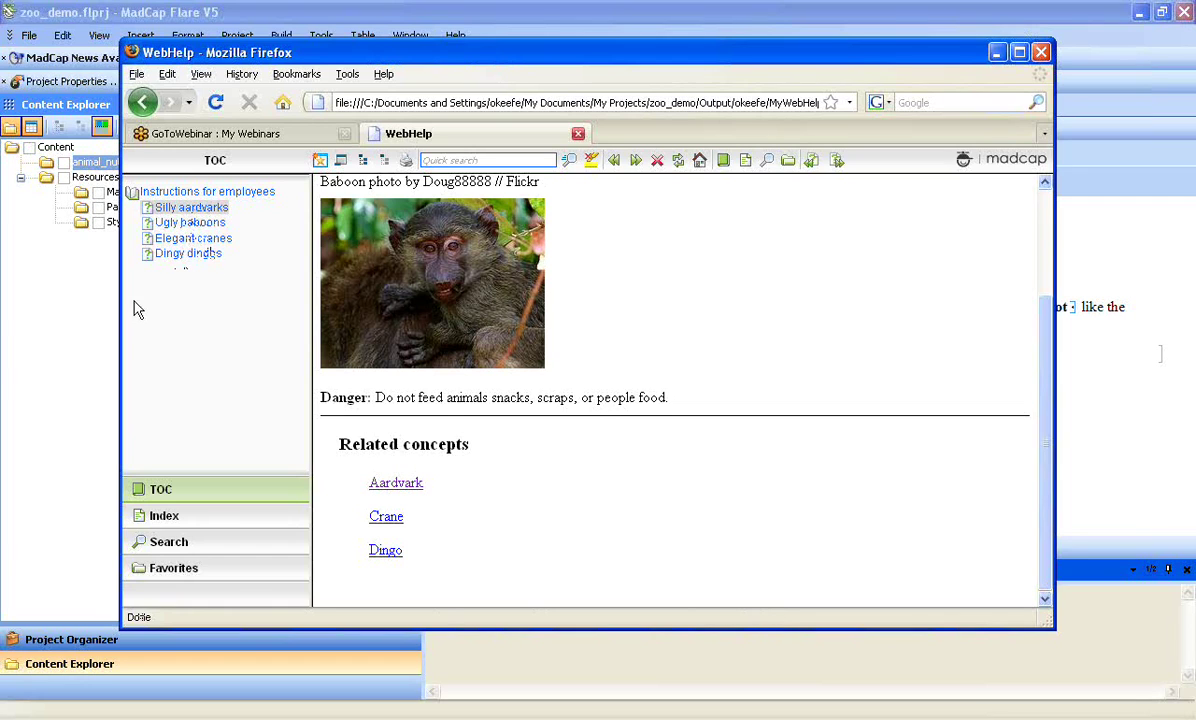
click(1046, 212)
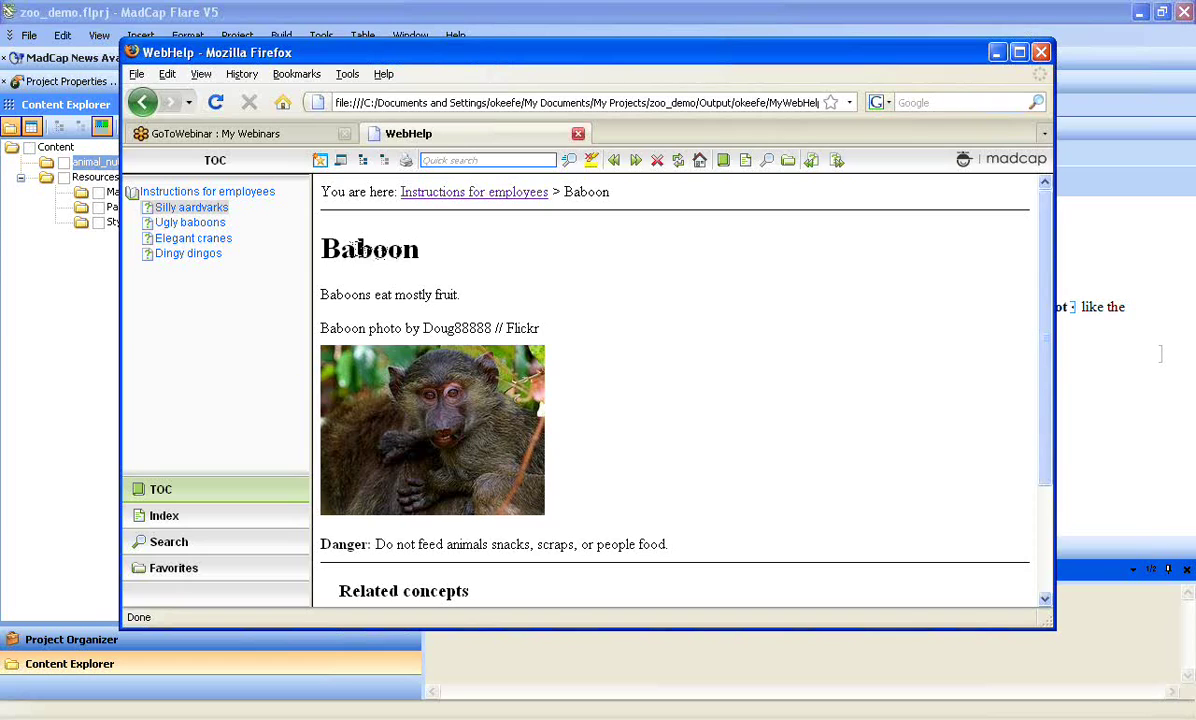
drag(356, 248, 420, 250)
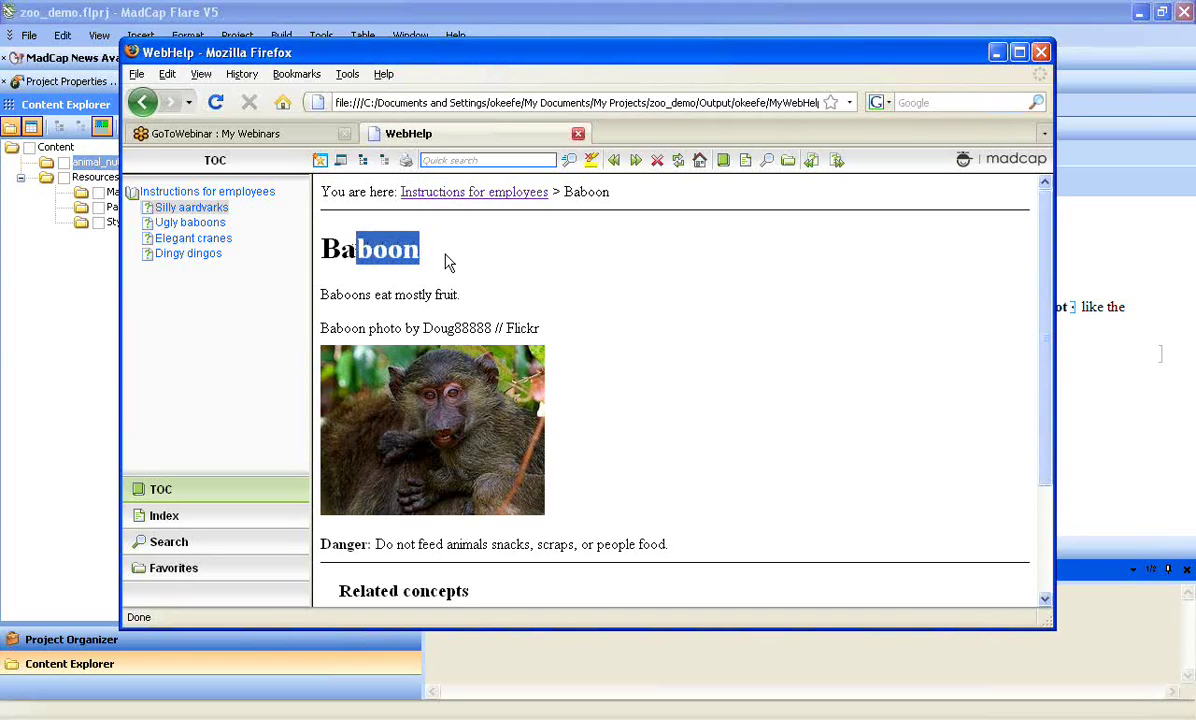
click(338, 249)
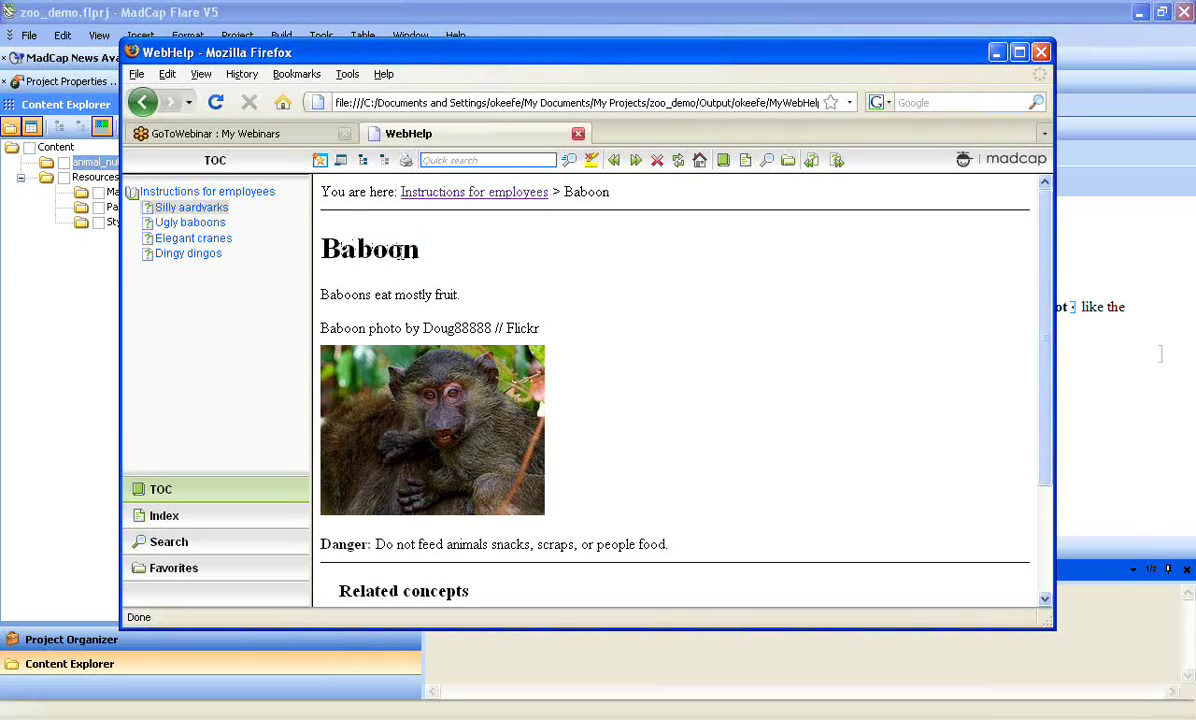
- Switch back to MadCap Flare, close the build progress window and return to the Aardvark topic's heading
click(84, 292)
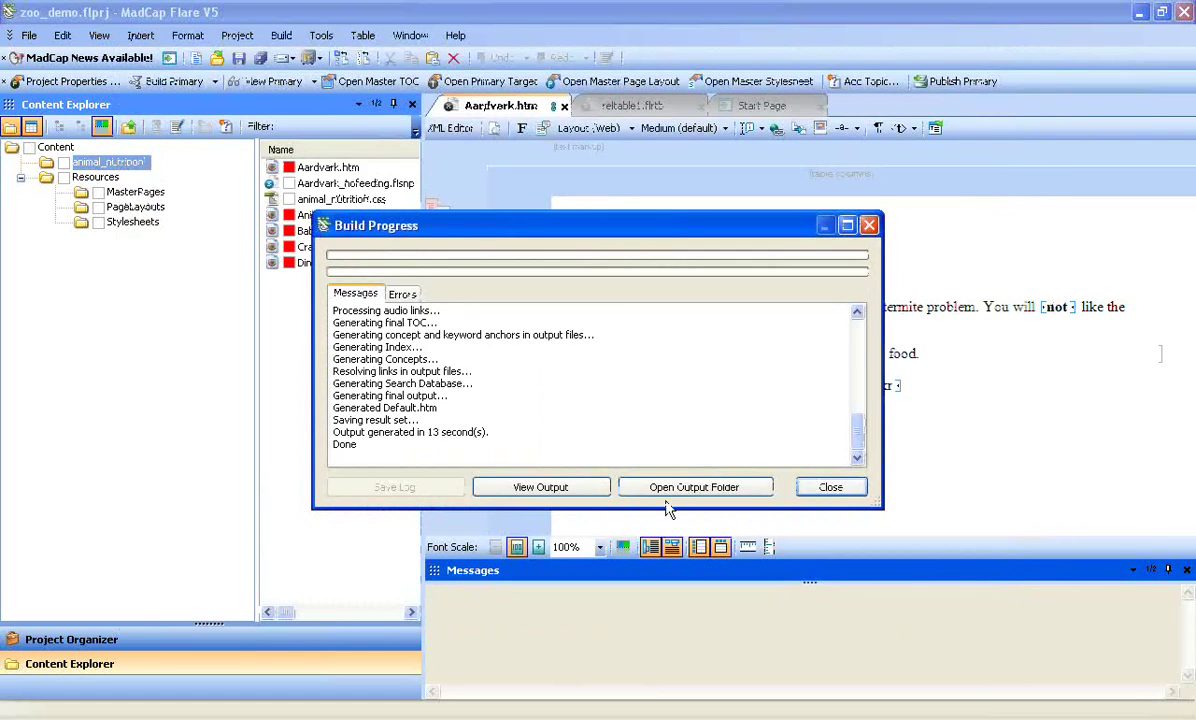
click(828, 487)
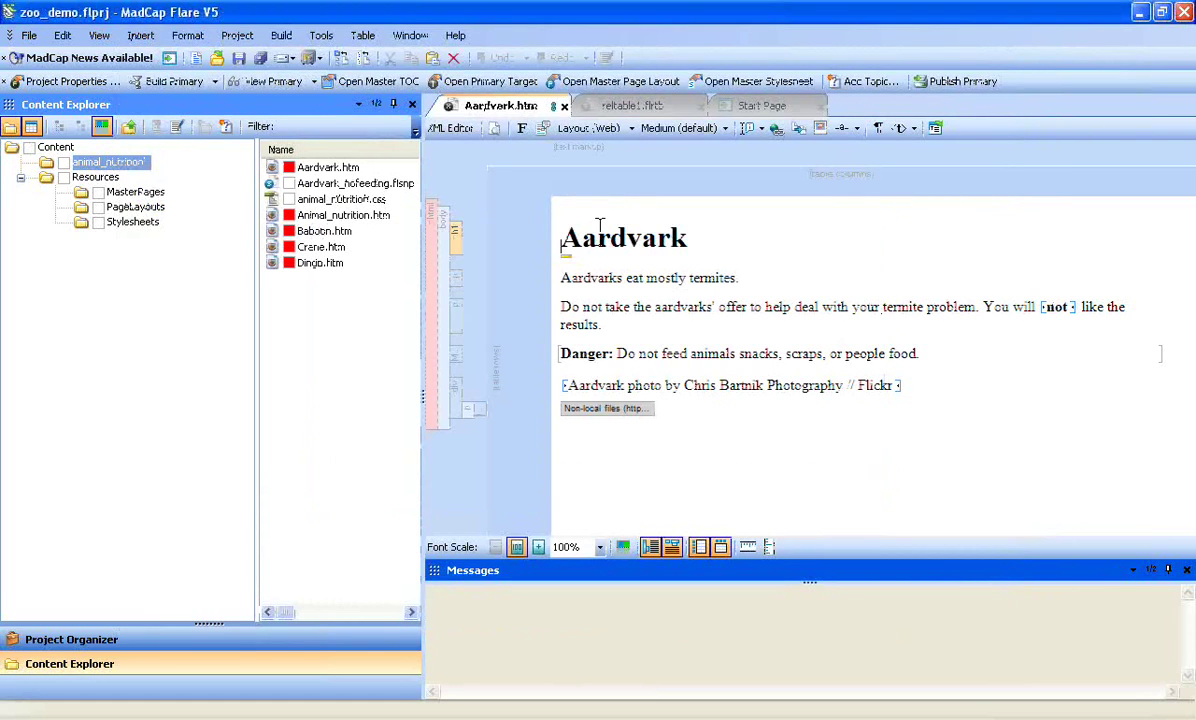
drag(597, 236, 643, 226)
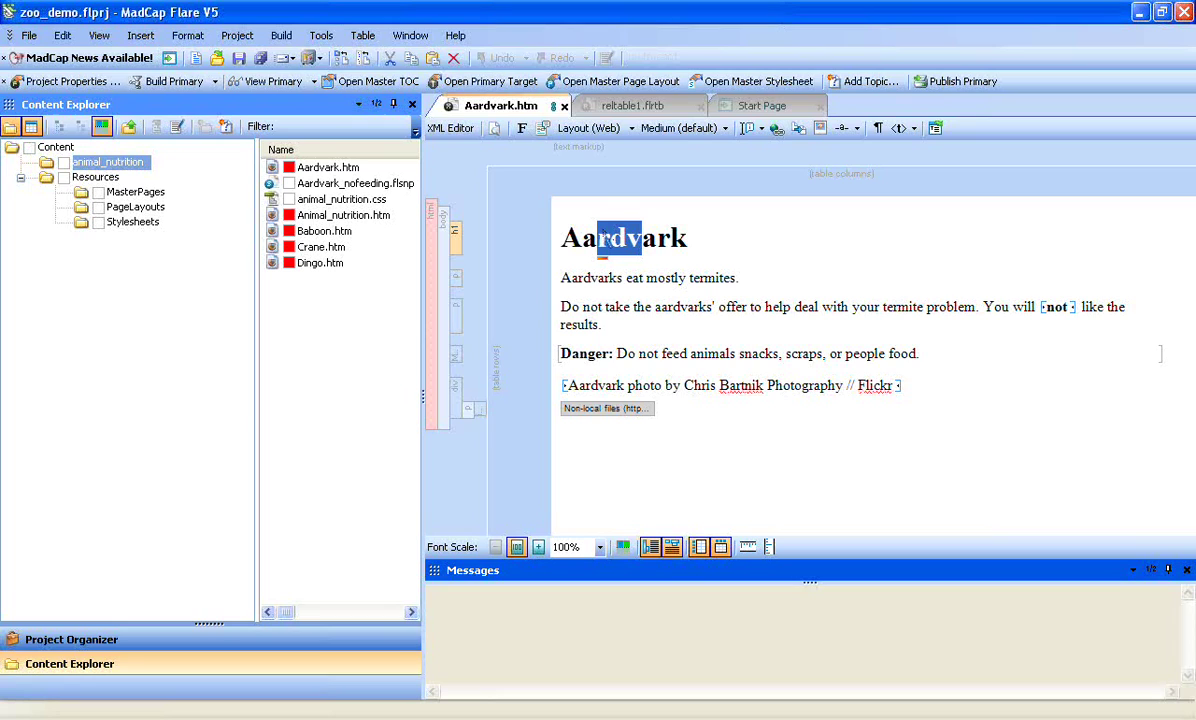
- Open the animal_nutrition master table of contents from the project's TOCs folder
click(129, 645)
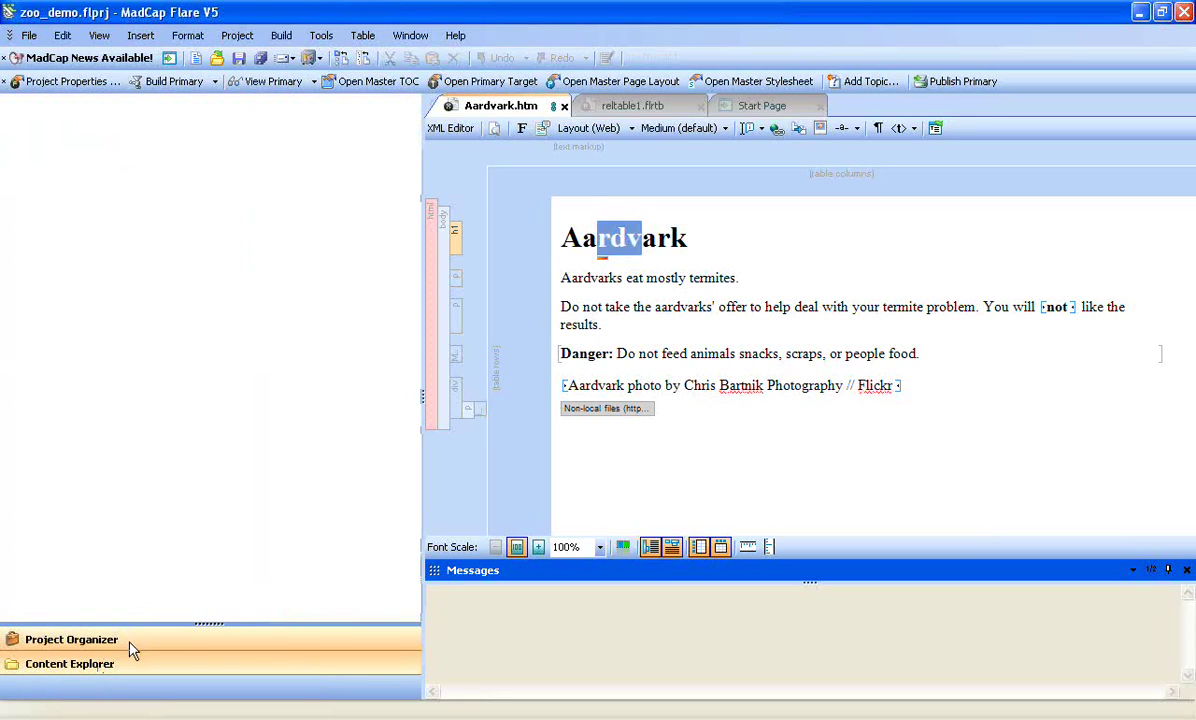
click(21, 327)
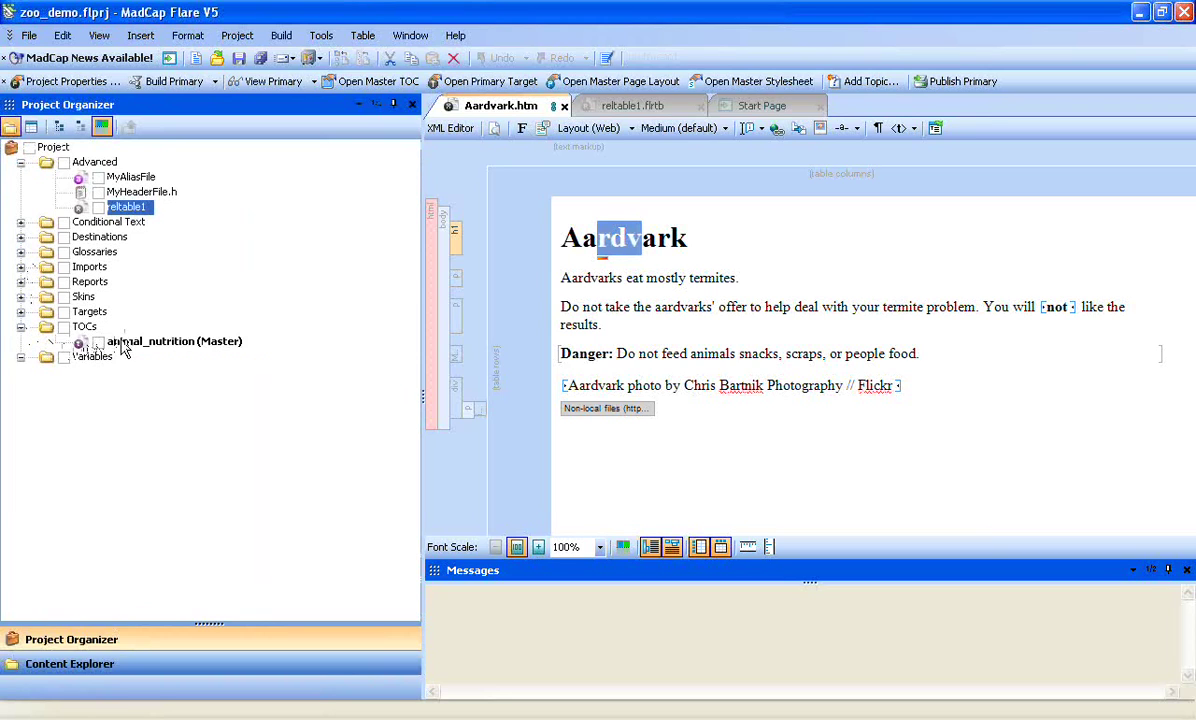
click(118, 343)
double_click(130, 343)
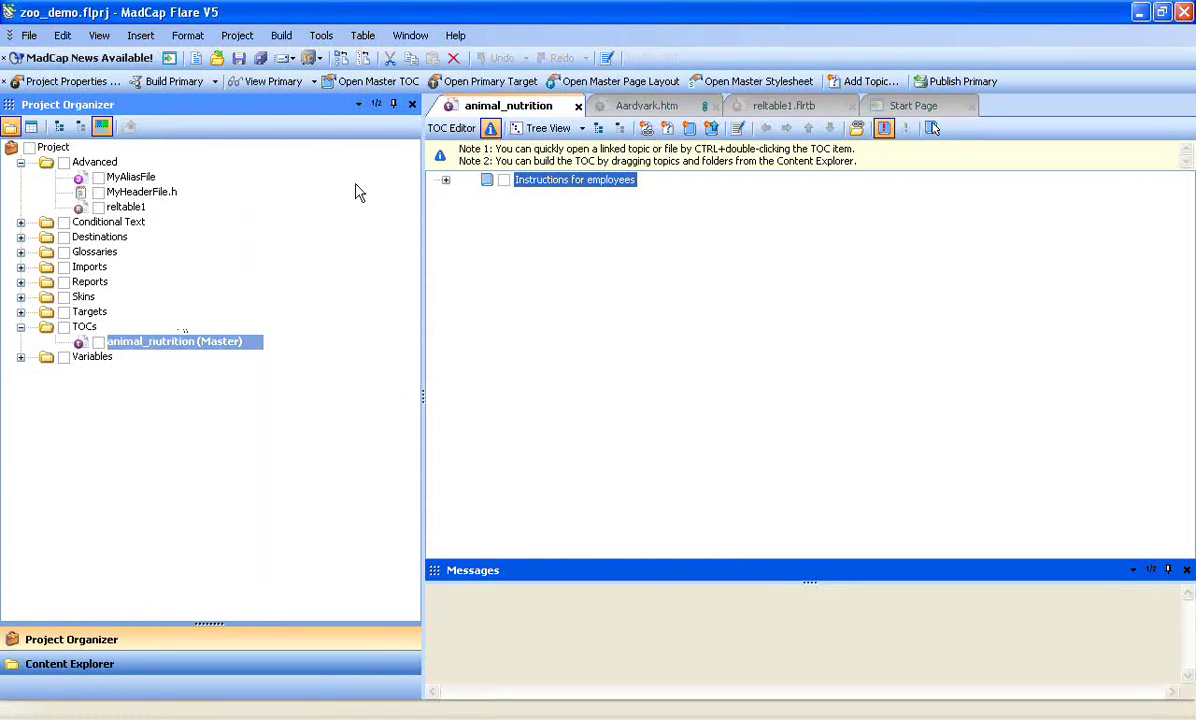
- Expand the Instructions for employees entry in the table of contents
click(445, 180)
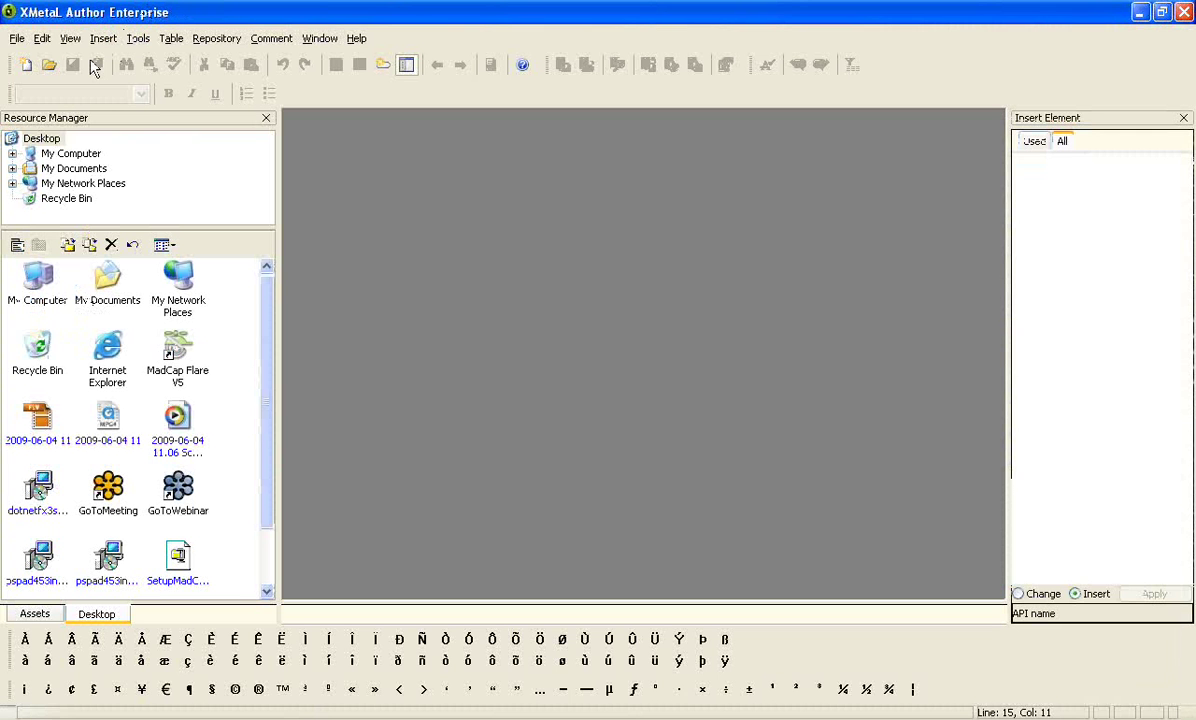
- Switch to XMetaL Author and open the animal_nutrition map from the flare_demo\DITA\source folder in My Documents
click(17, 39)
click(27, 84)
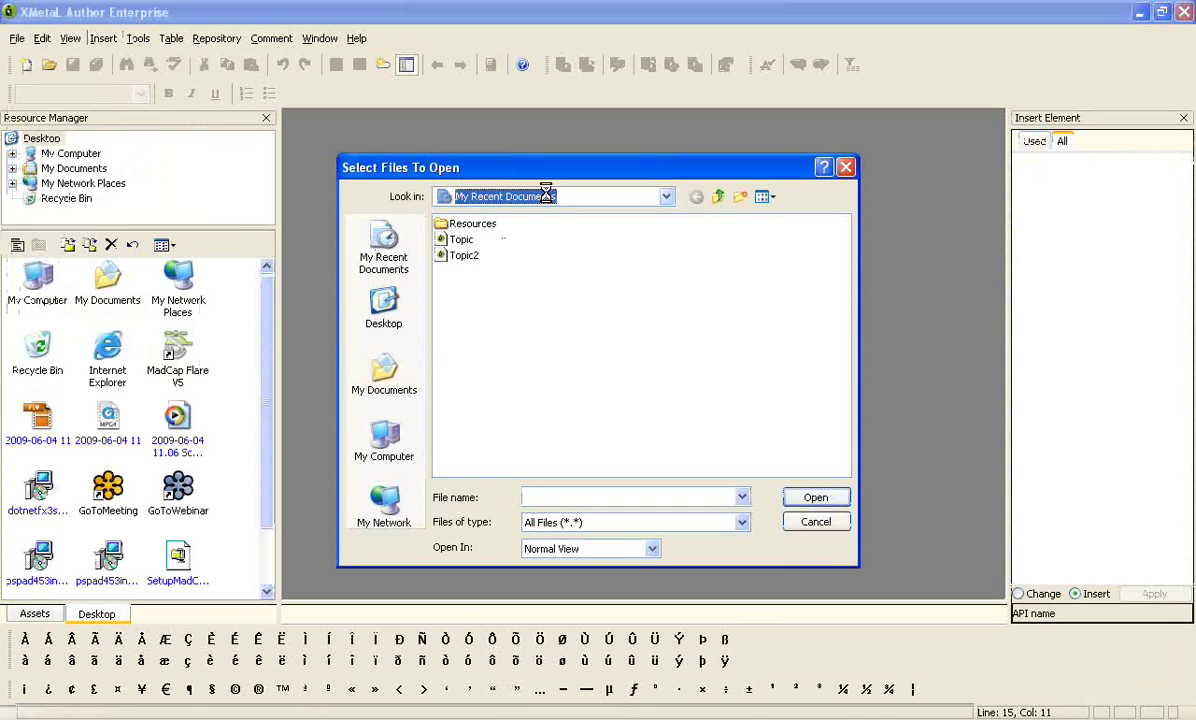
click(638, 196)
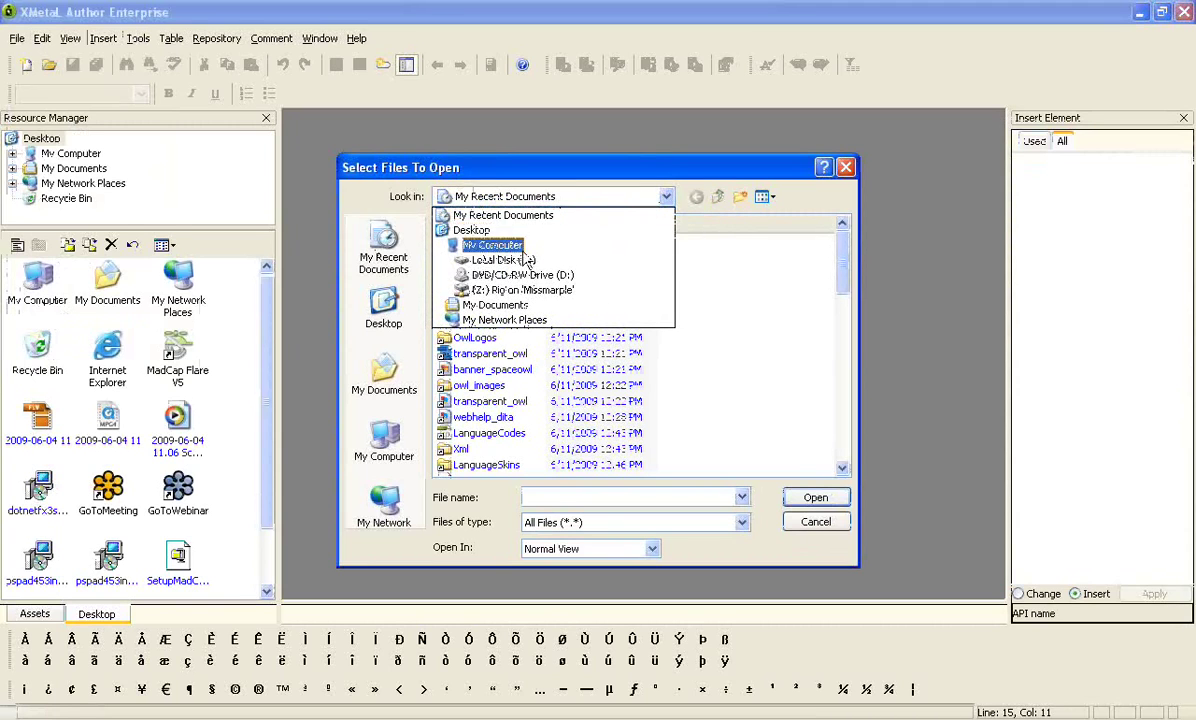
click(490, 305)
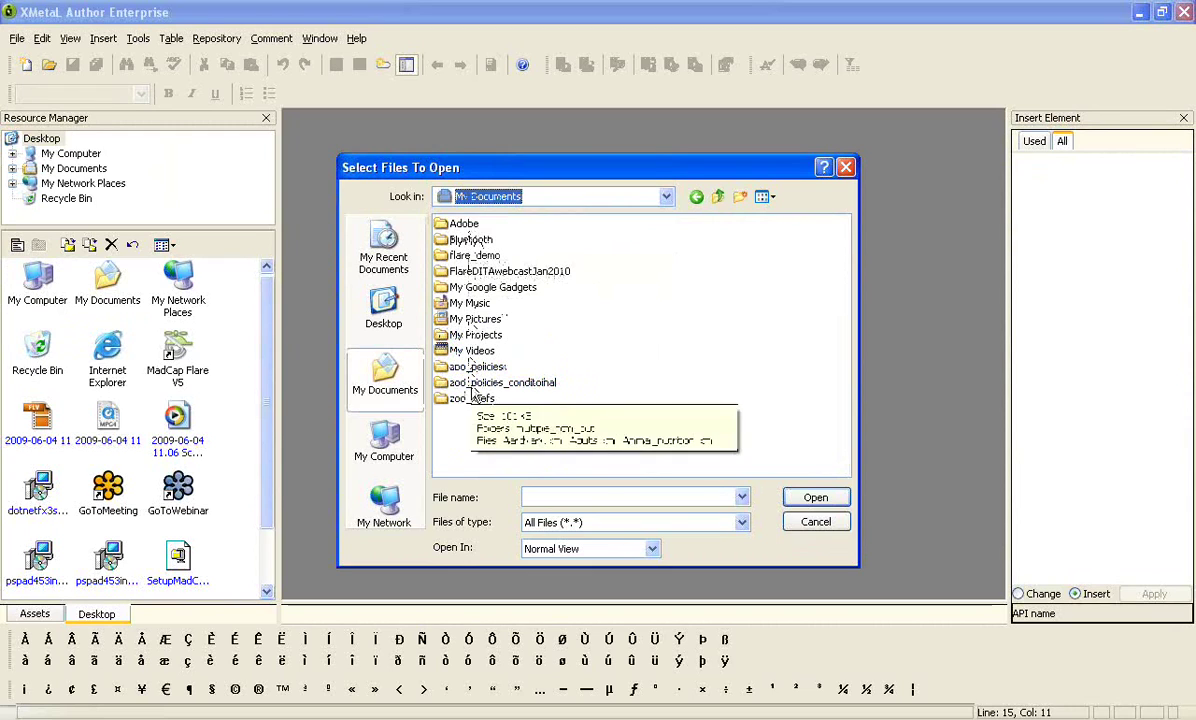
double_click(474, 255)
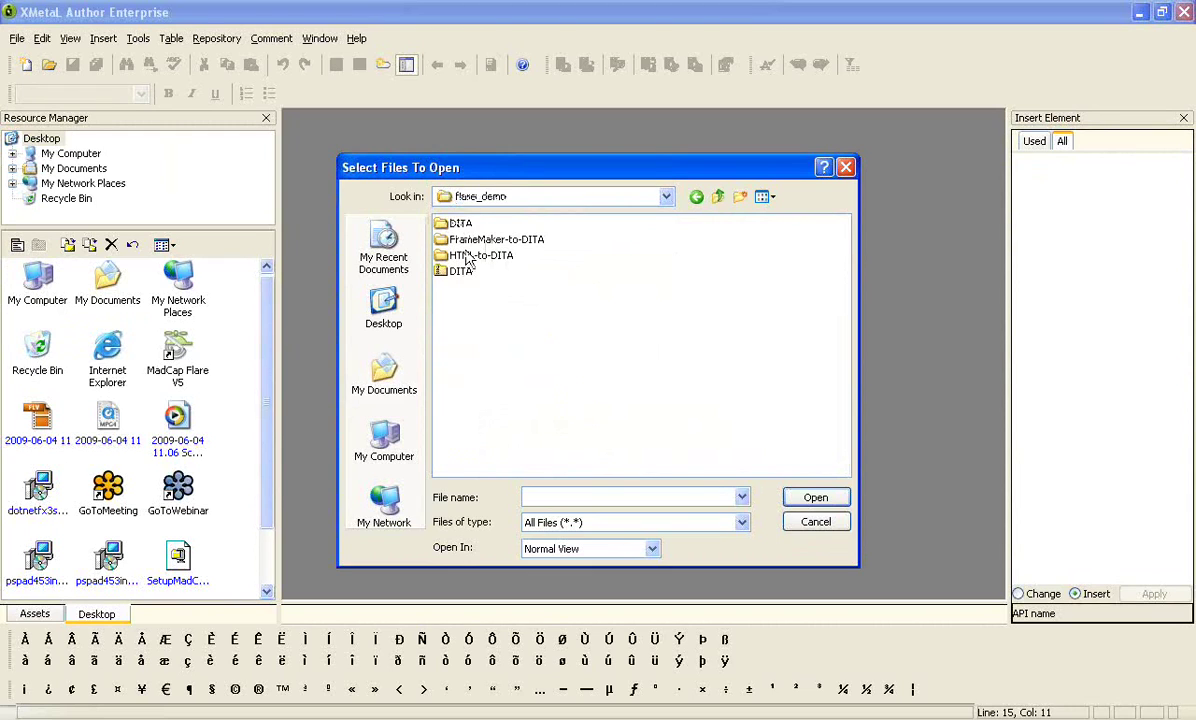
double_click(460, 224)
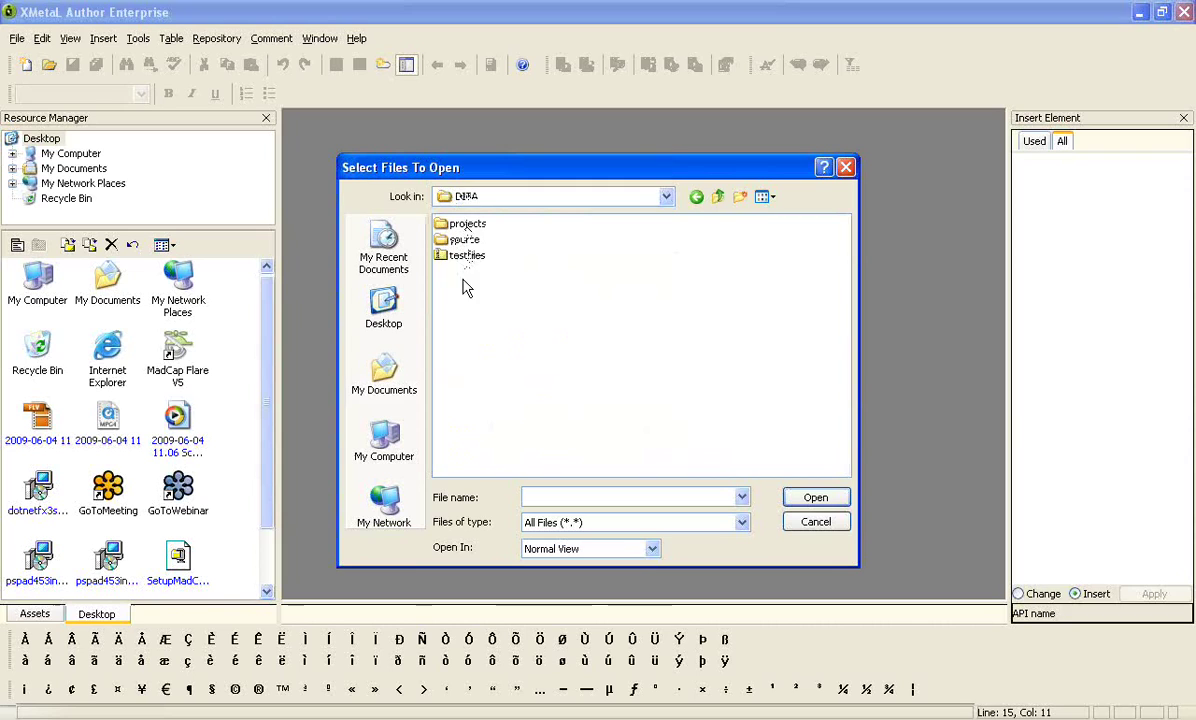
double_click(463, 240)
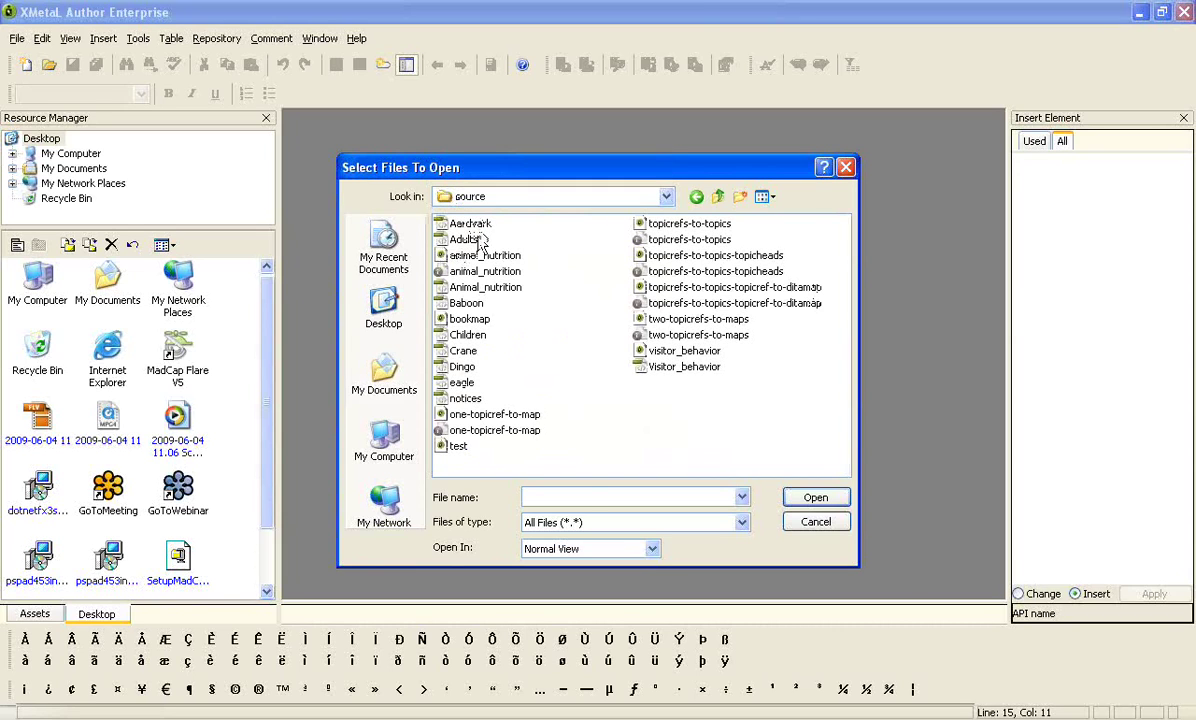
click(480, 256)
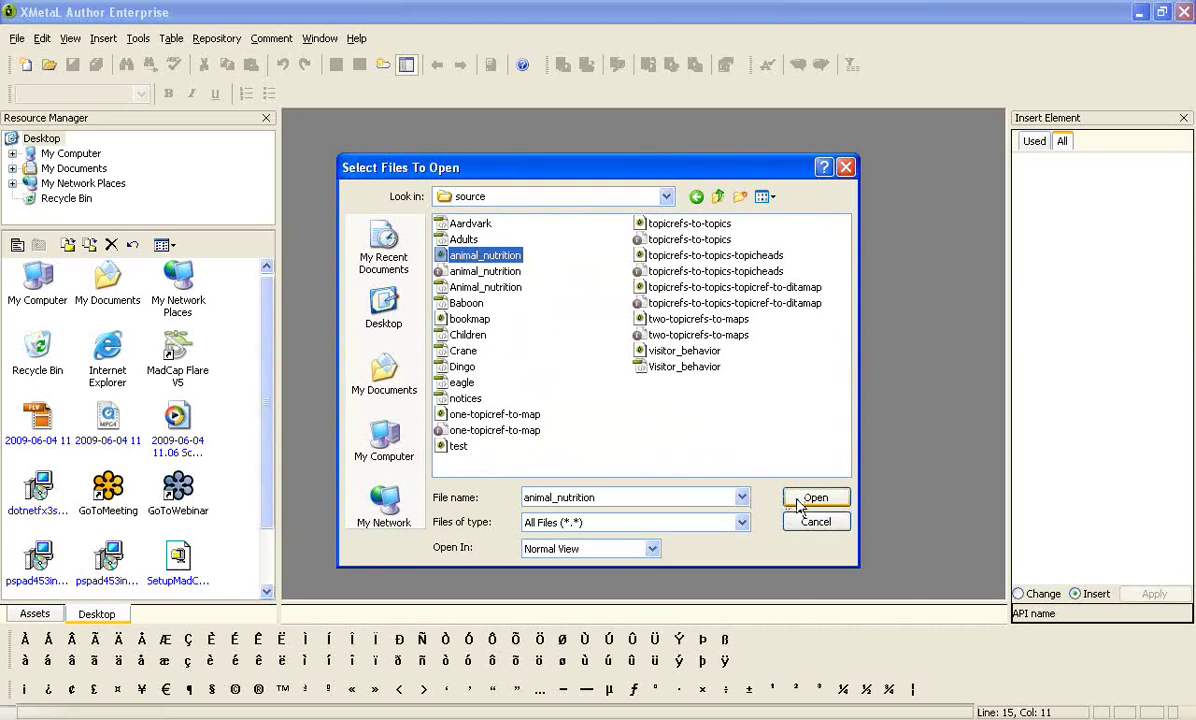
click(800, 497)
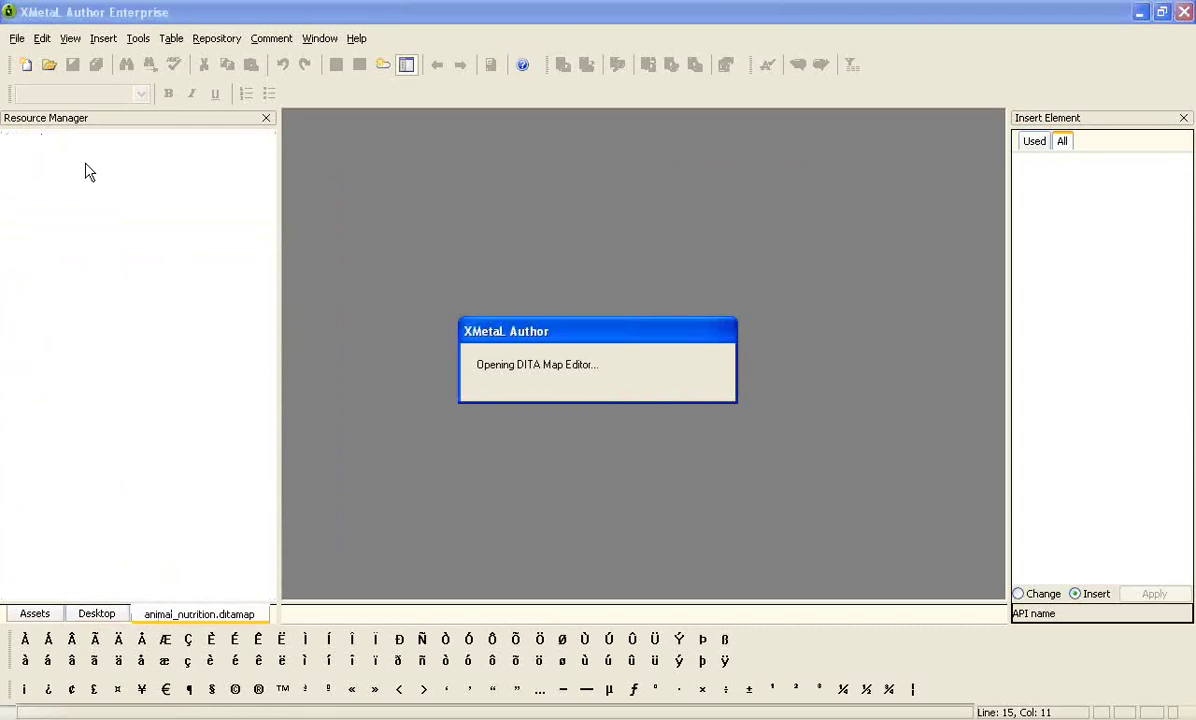
- Expand the Instructions for employees branch, and open the map as an XML document showing its source code
click(27, 212)
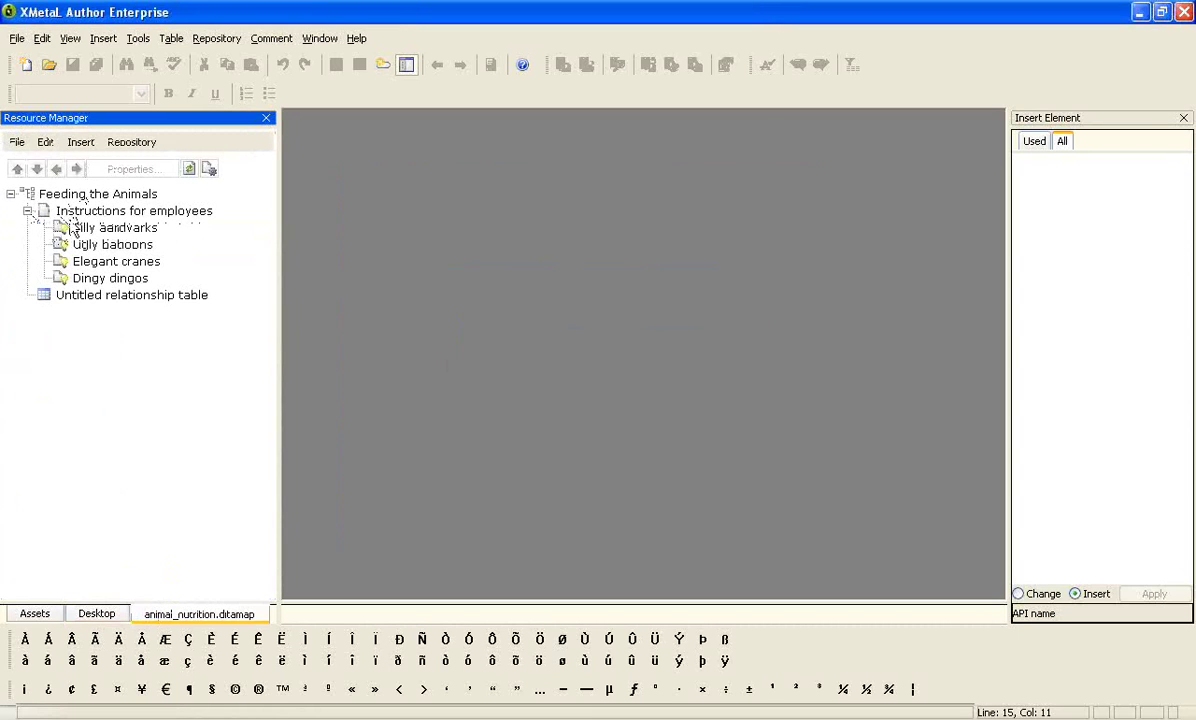
click(15, 142)
click(27, 267)
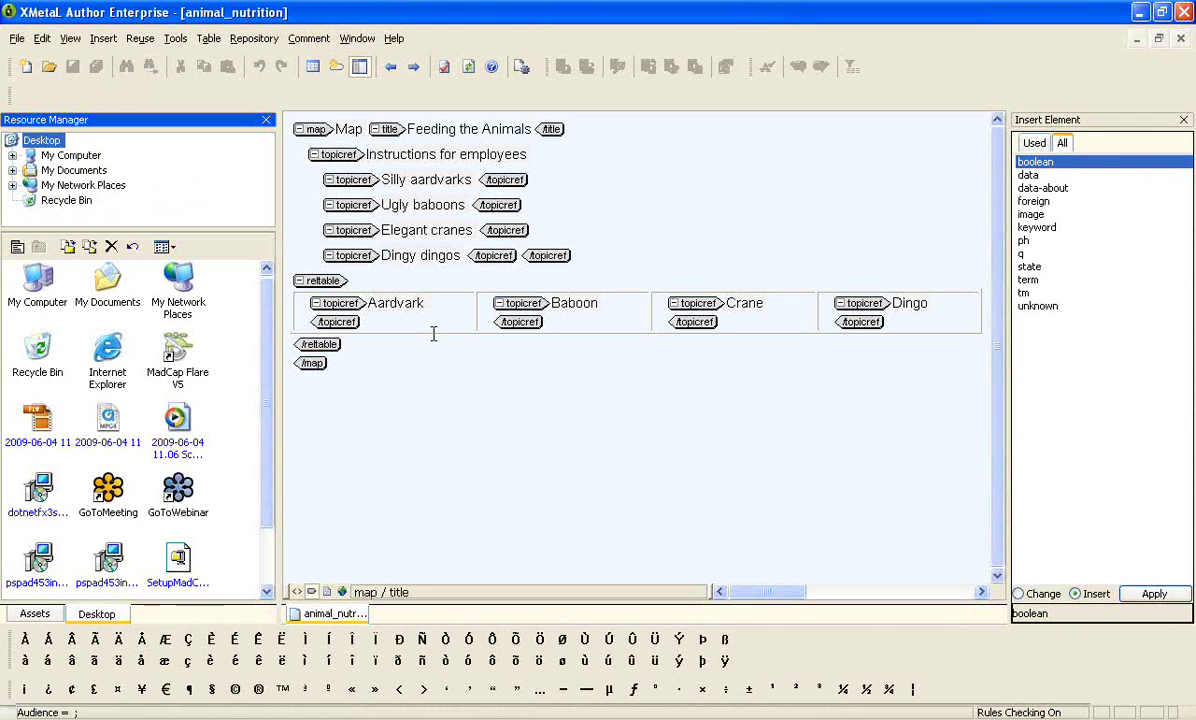
click(296, 592)
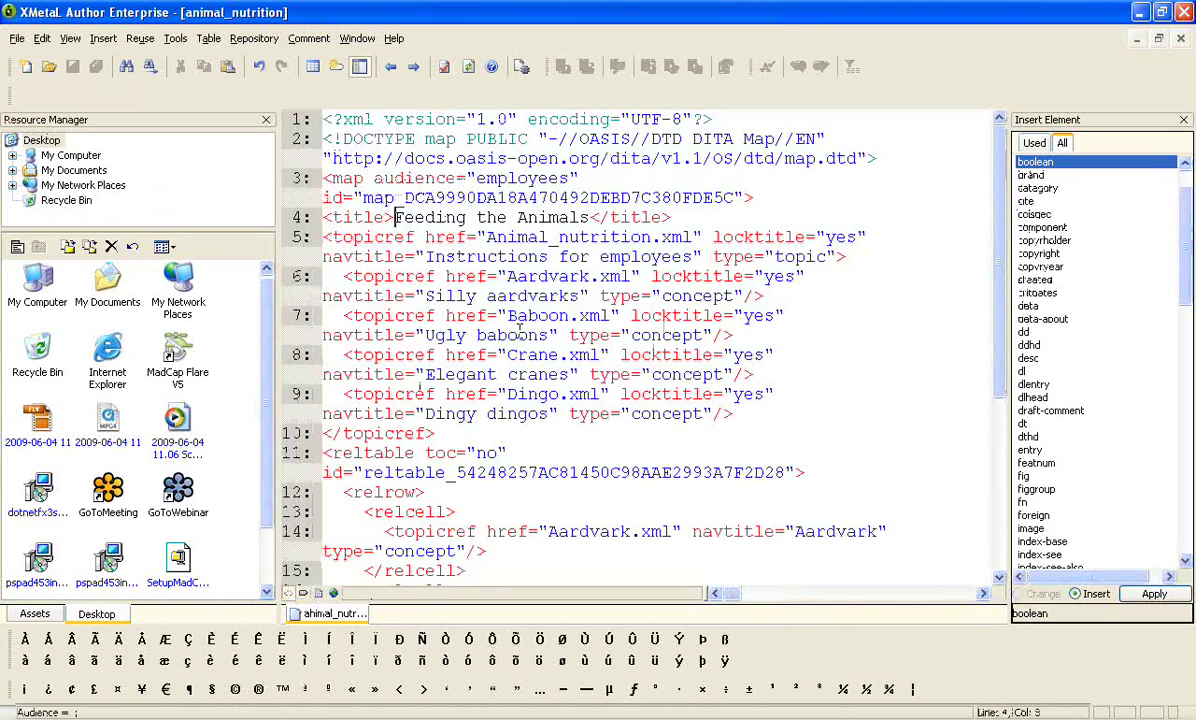
- Examine the href, locktitle and navtitle attributes of the Animal_nutrition.xml and Aardvark.xml topicrefs
click(323, 240)
drag(323, 254, 325, 270)
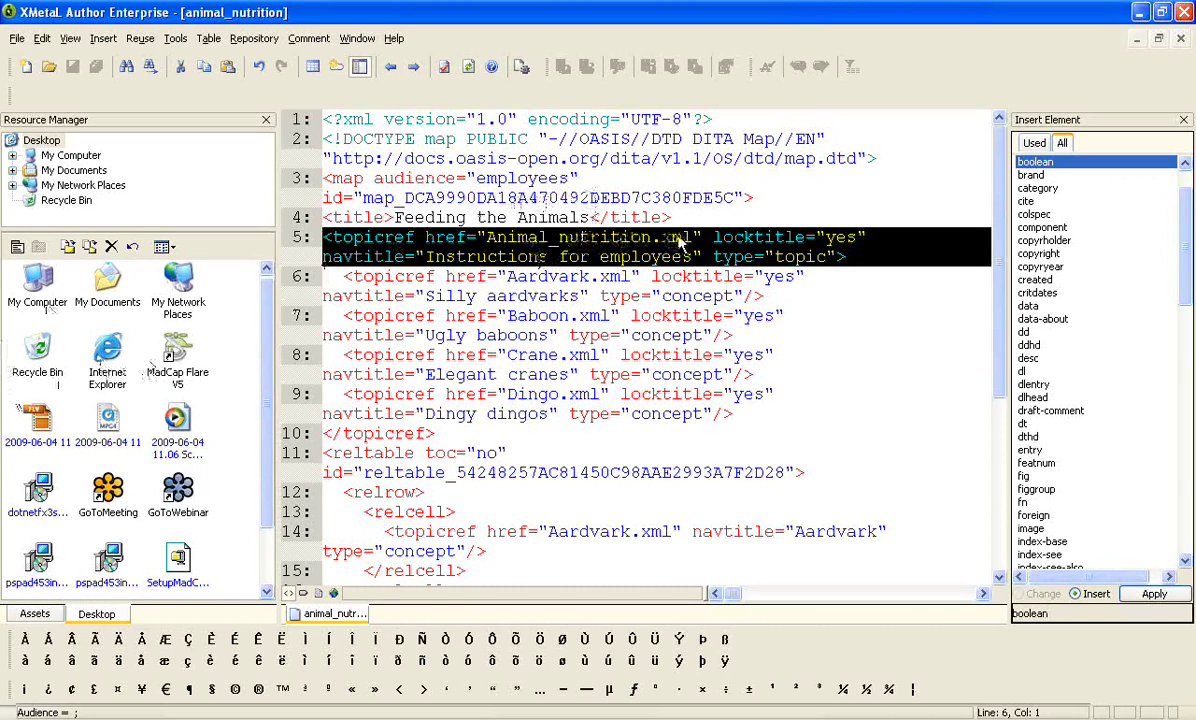
click(630, 240)
double_click(680, 240)
drag(713, 237, 925, 237)
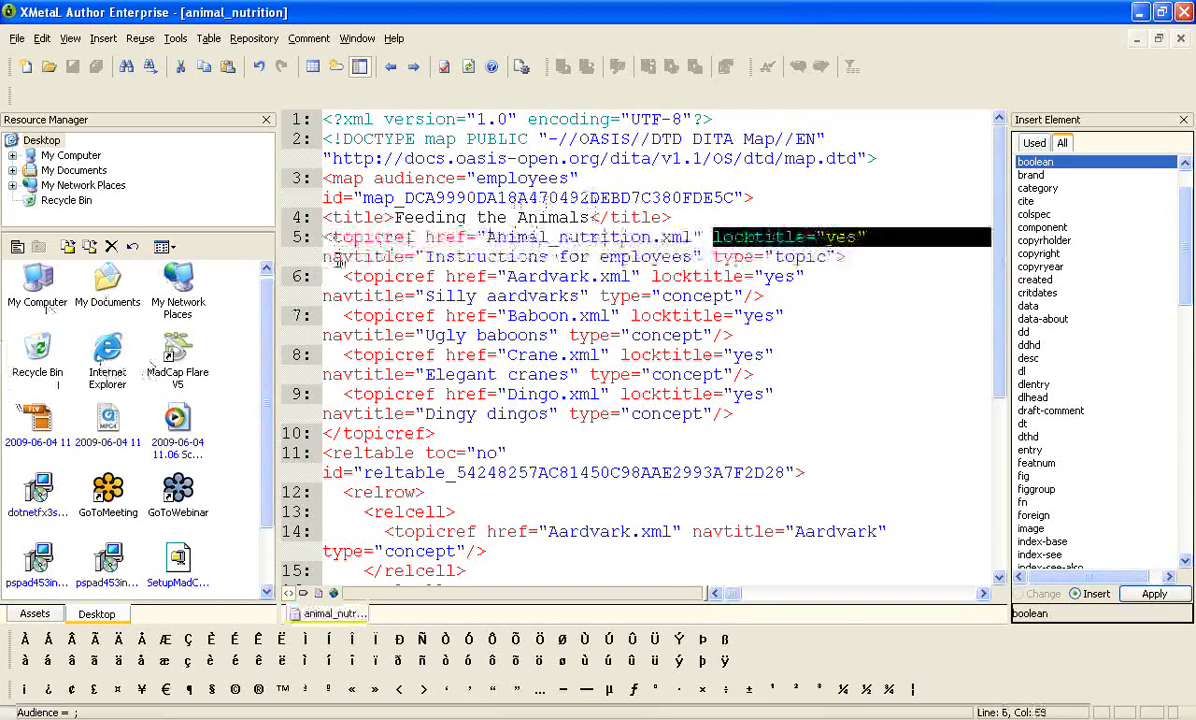
drag(322, 257, 705, 257)
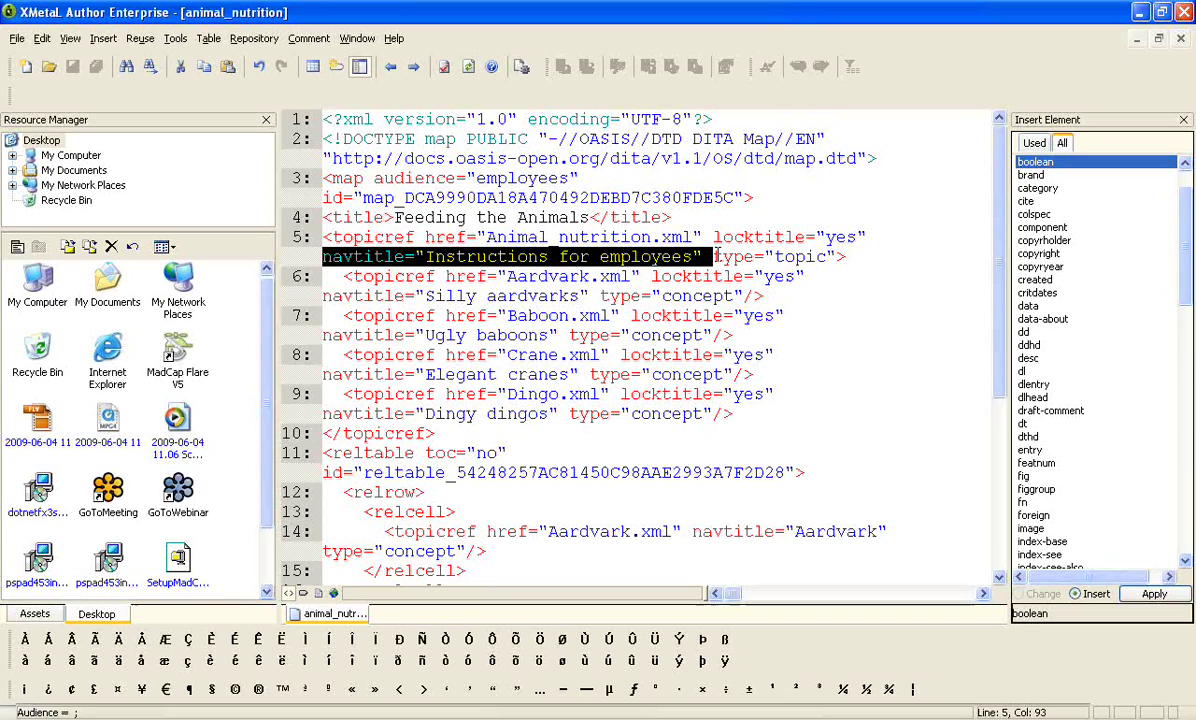
drag(322, 296, 592, 296)
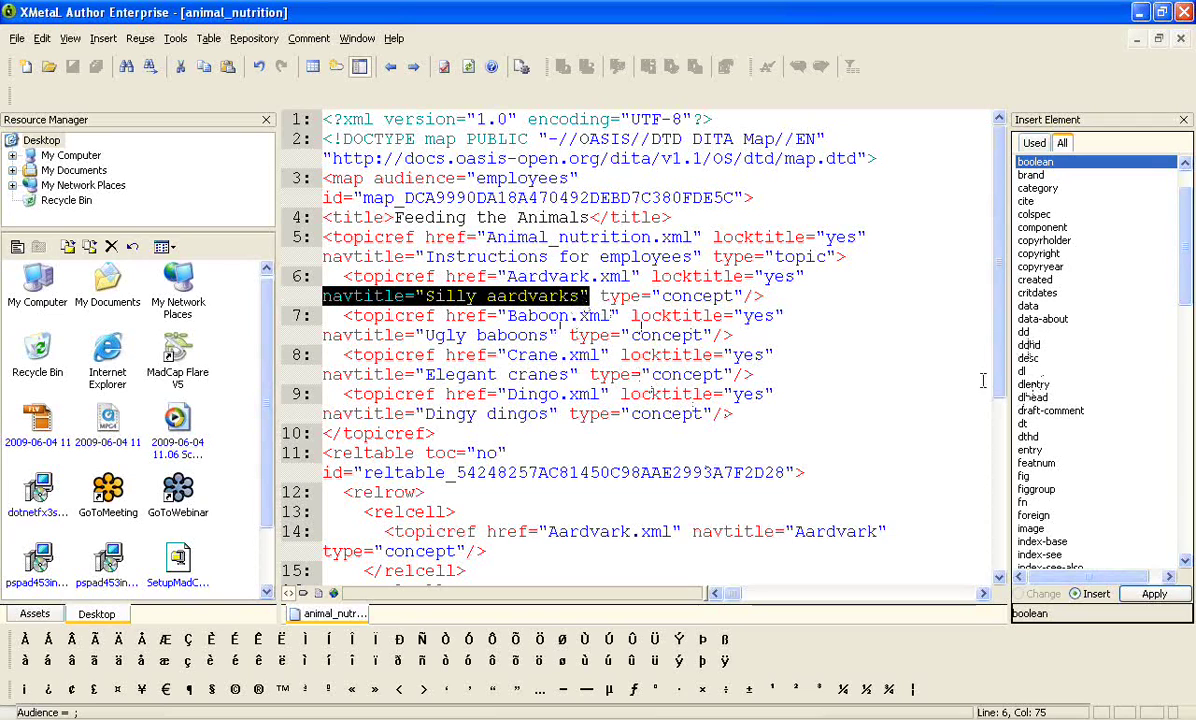
- Examine the reltable markup with its relrow and relcell elements and return the map to Normal View
scroll(997, 352, down, 4)
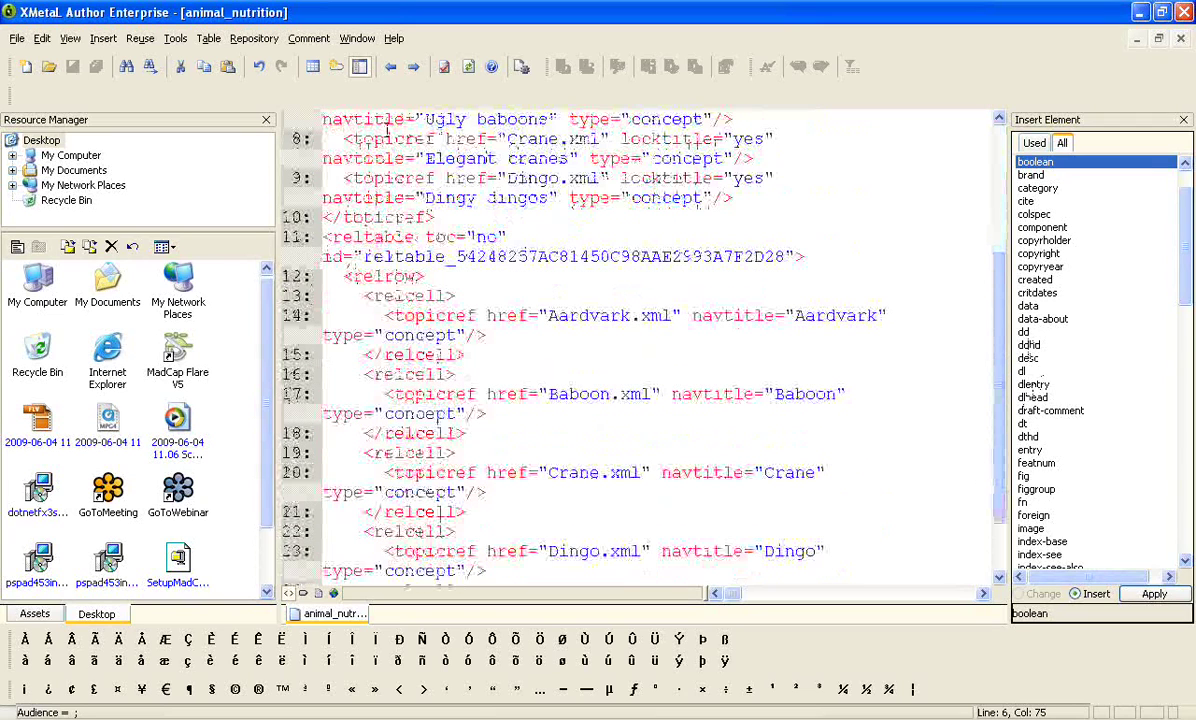
drag(326, 237, 365, 330)
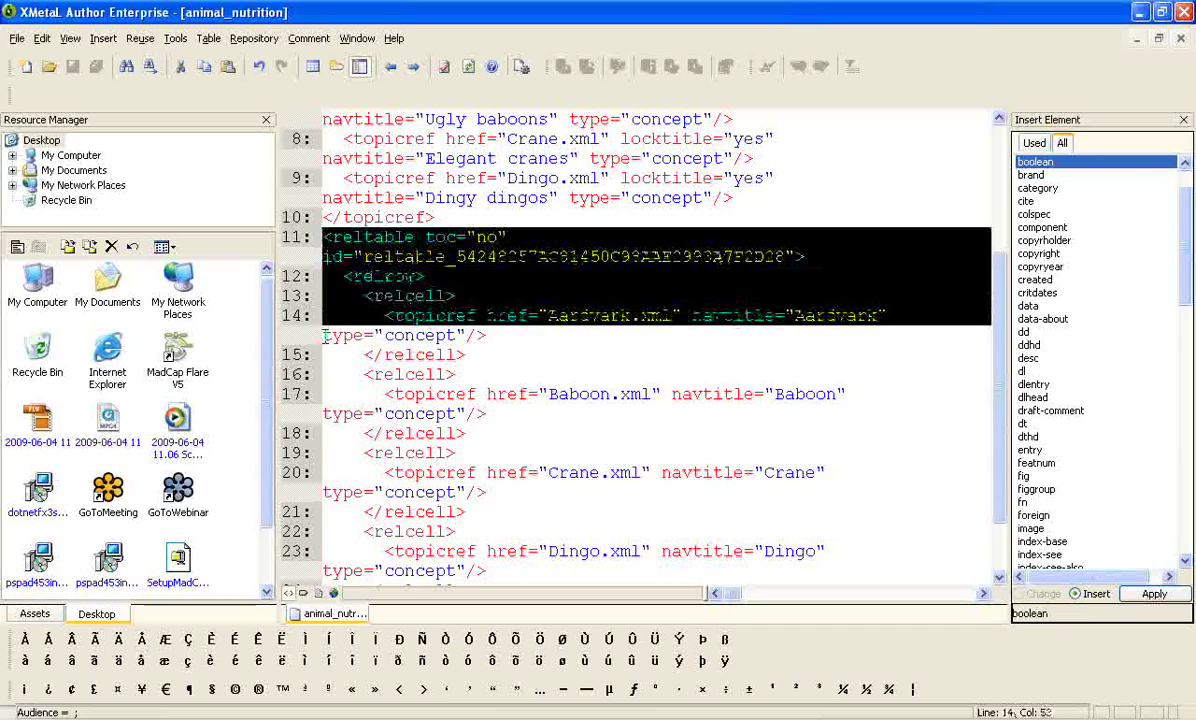
click(370, 274)
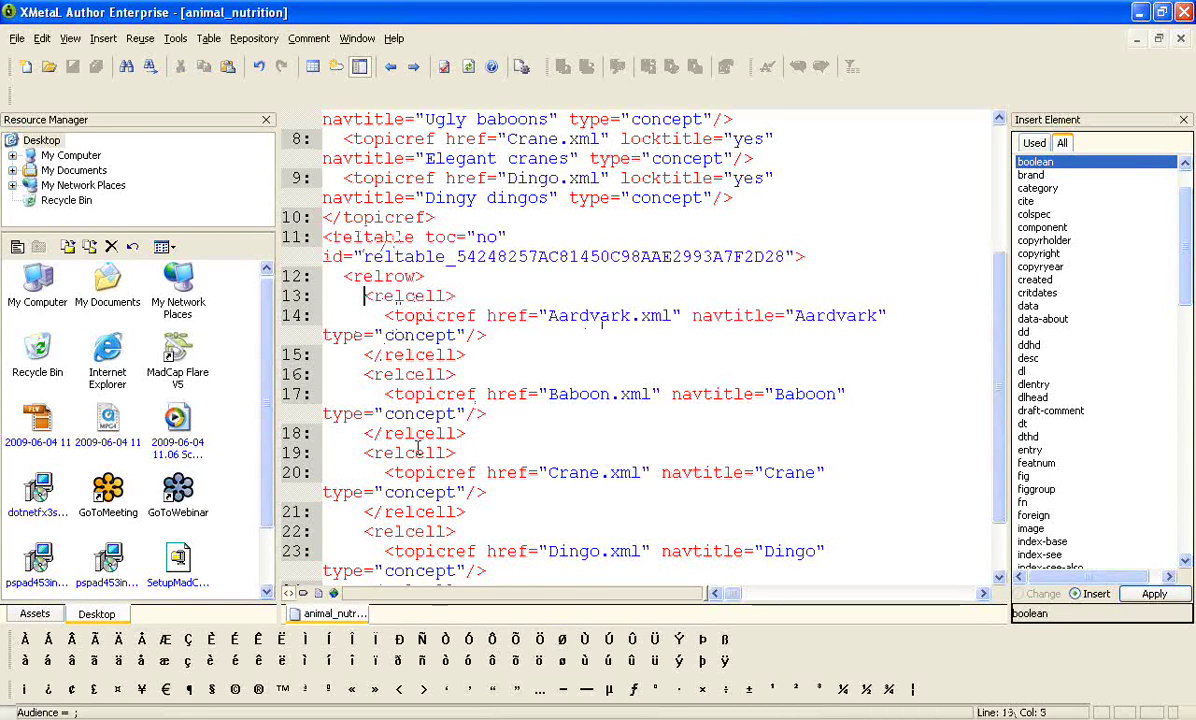
click(319, 594)
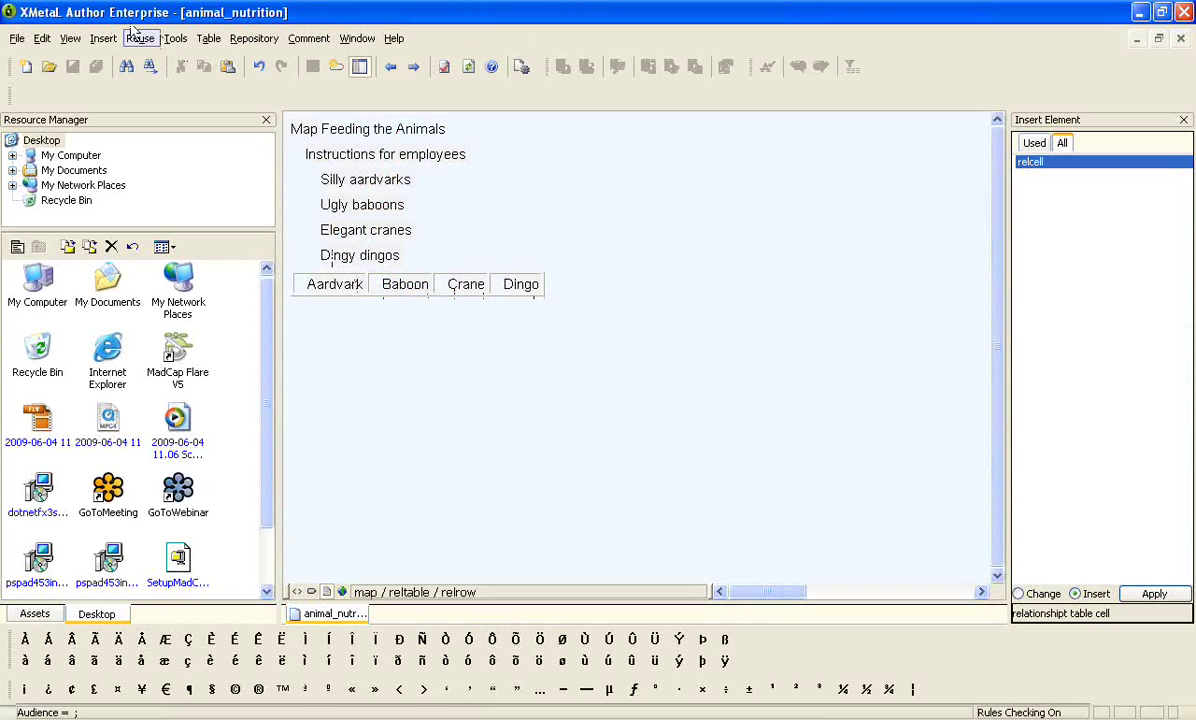
- Switch the map back to the Map Editor and open the Silly aardvarks topic under Instructions for employees
click(17, 38)
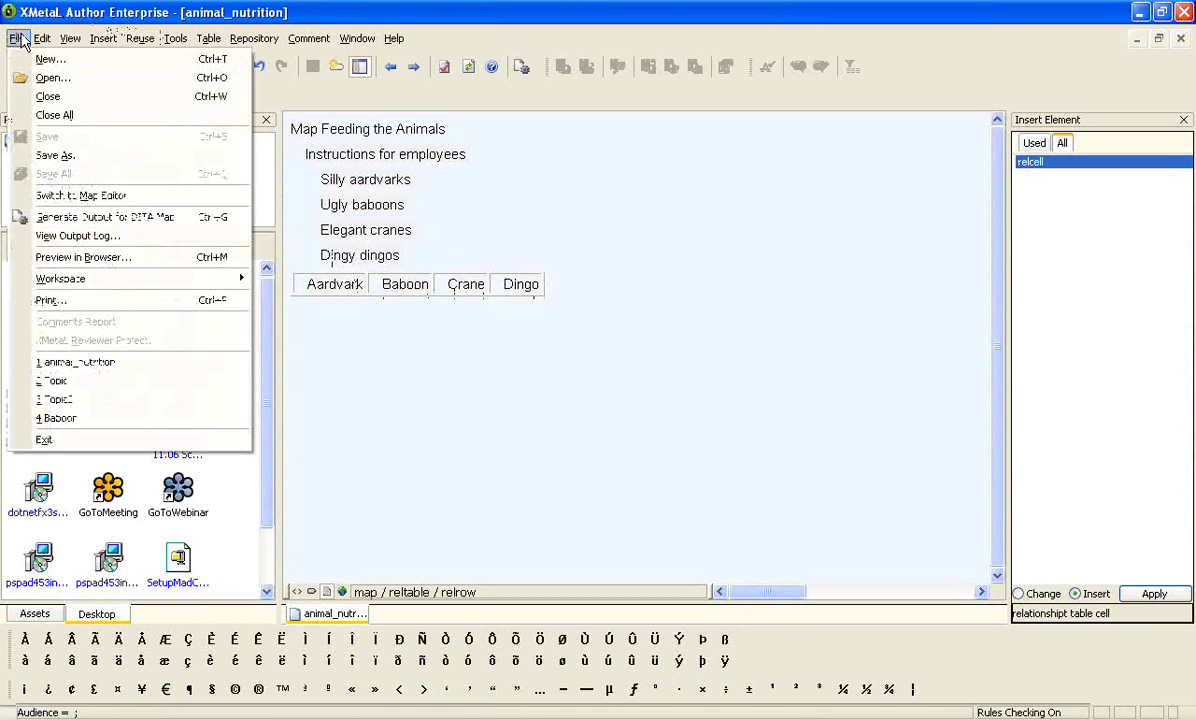
click(36, 16)
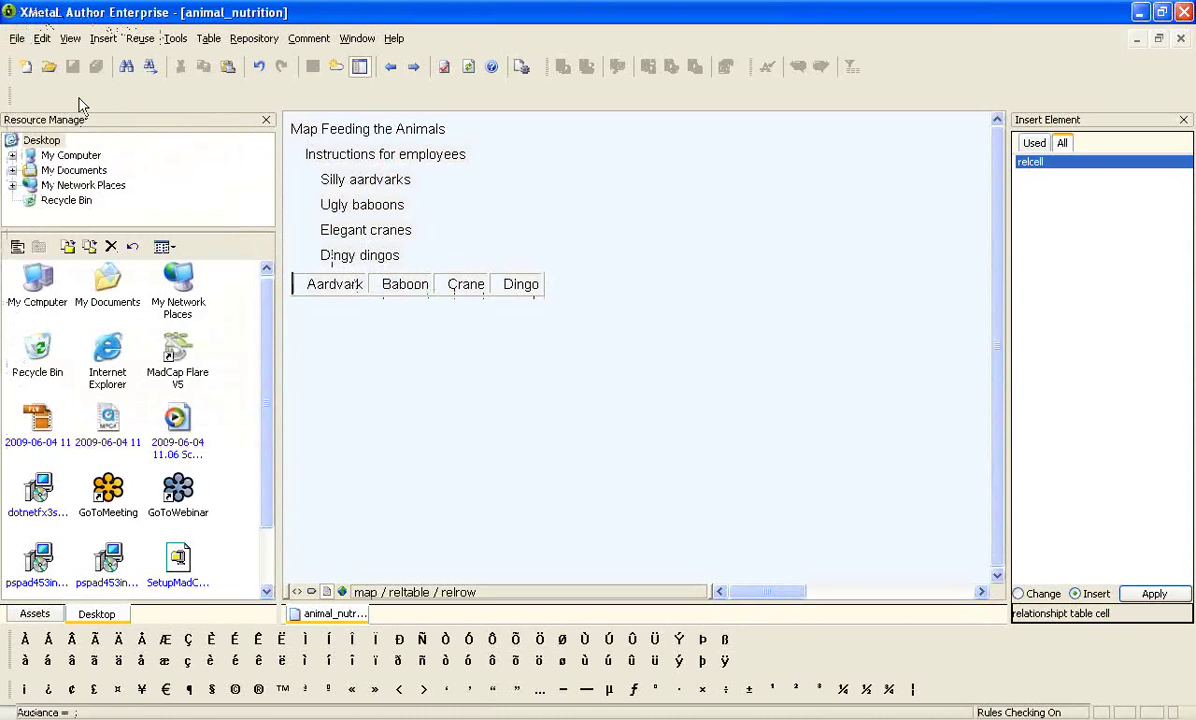
click(16, 40)
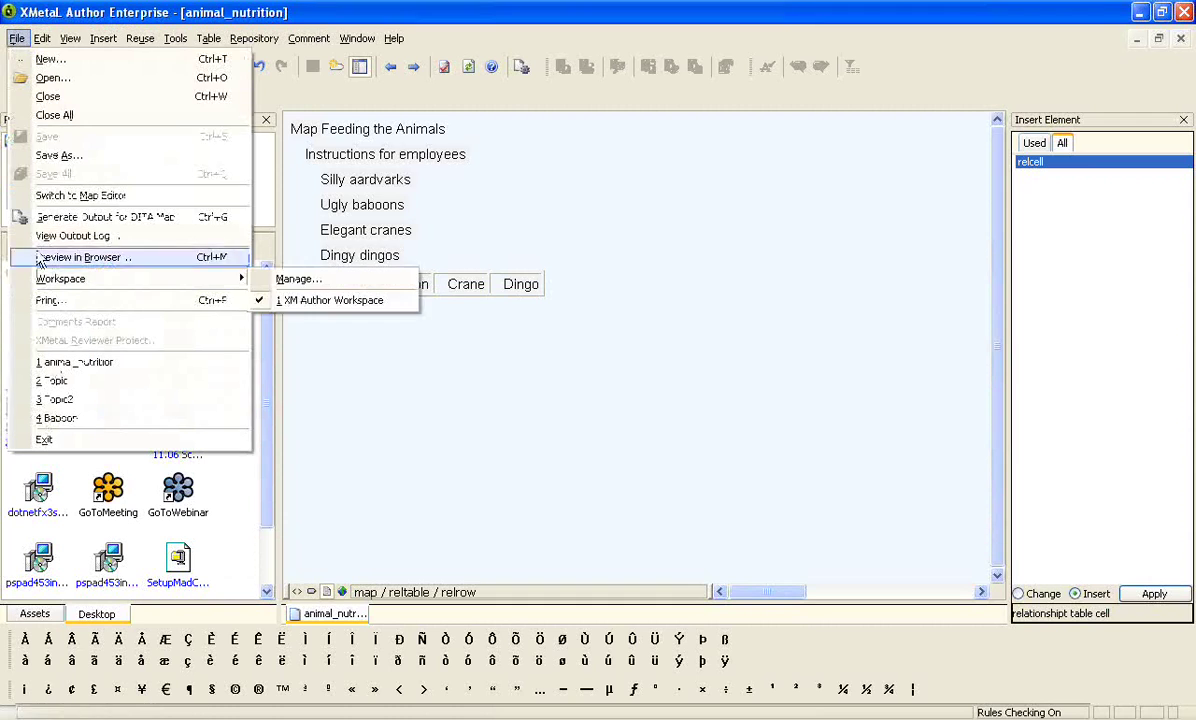
click(50, 195)
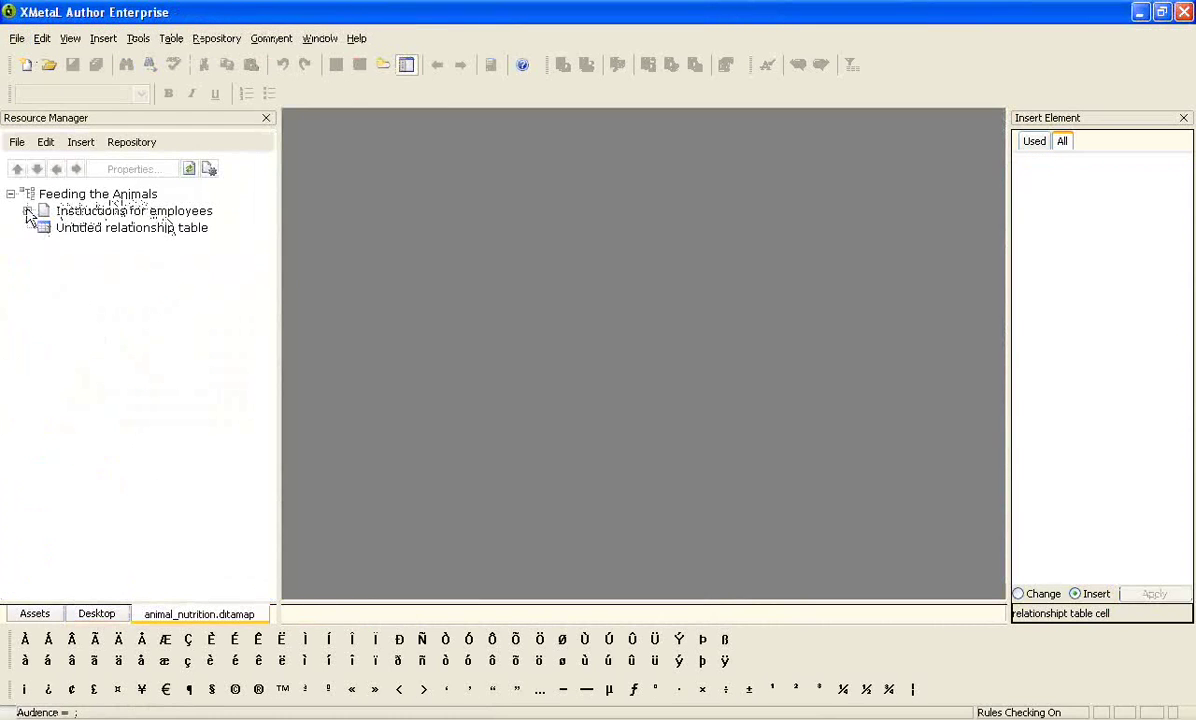
double_click(110, 210)
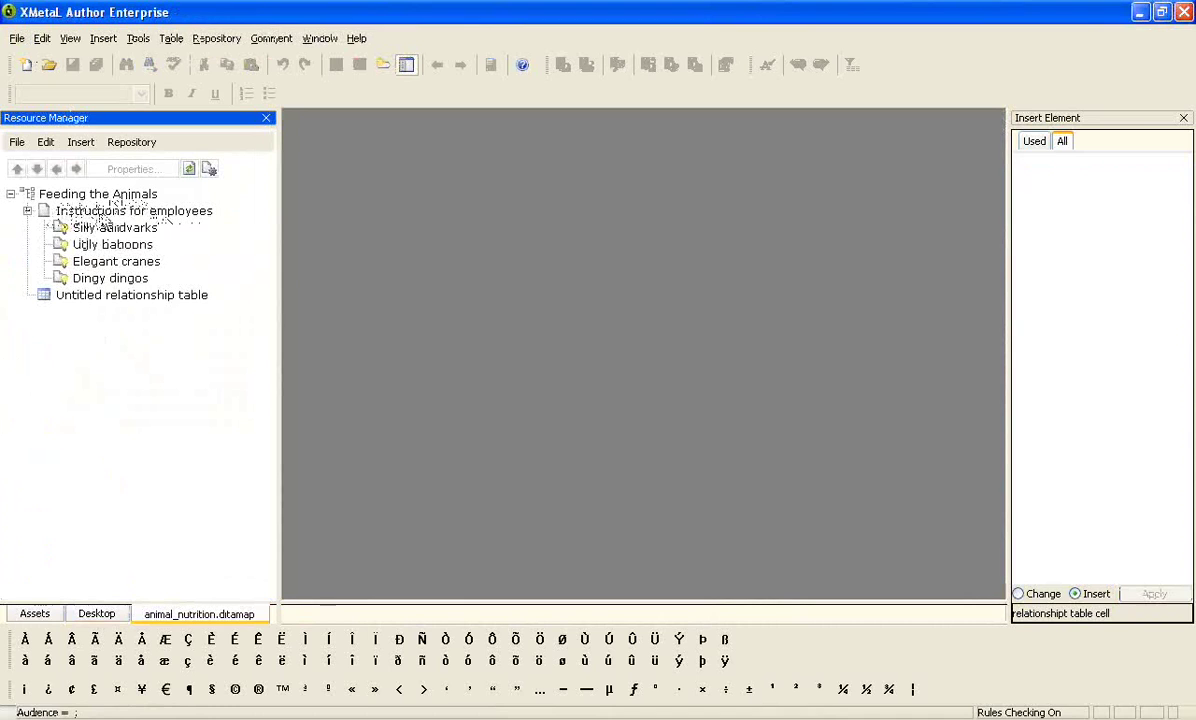
click(117, 229)
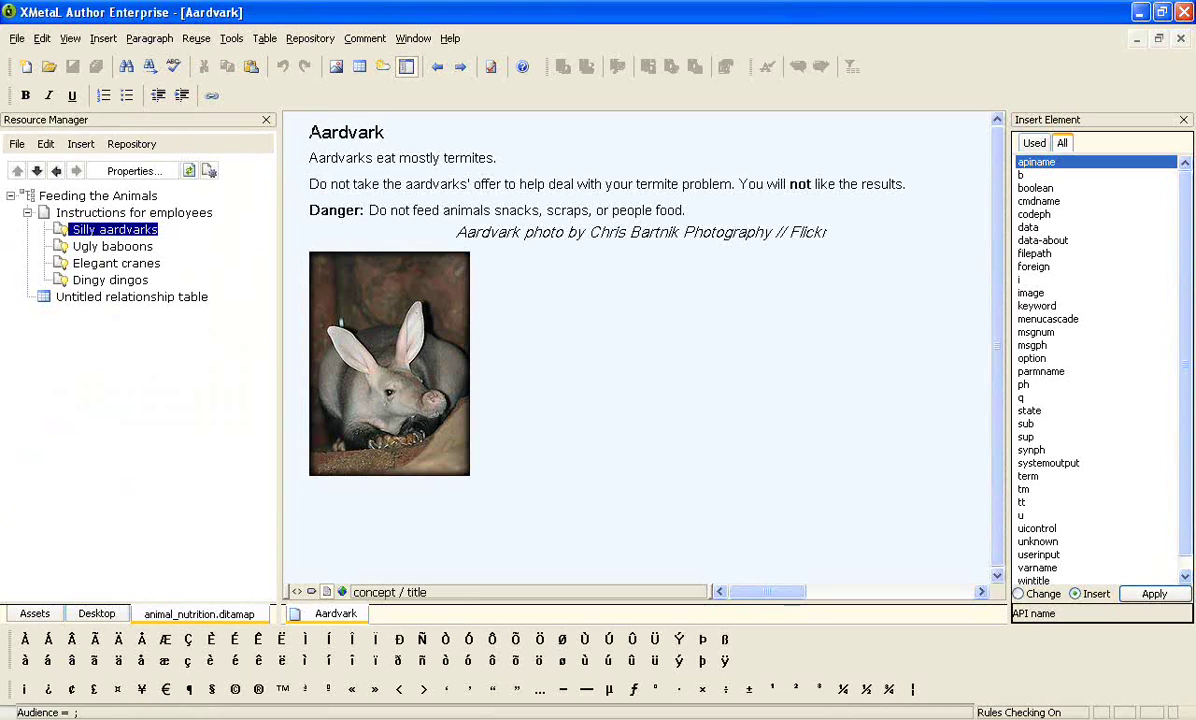
- Examine the Aardvark topic's XML source, including the photo's external href, and return to Normal View
click(297, 592)
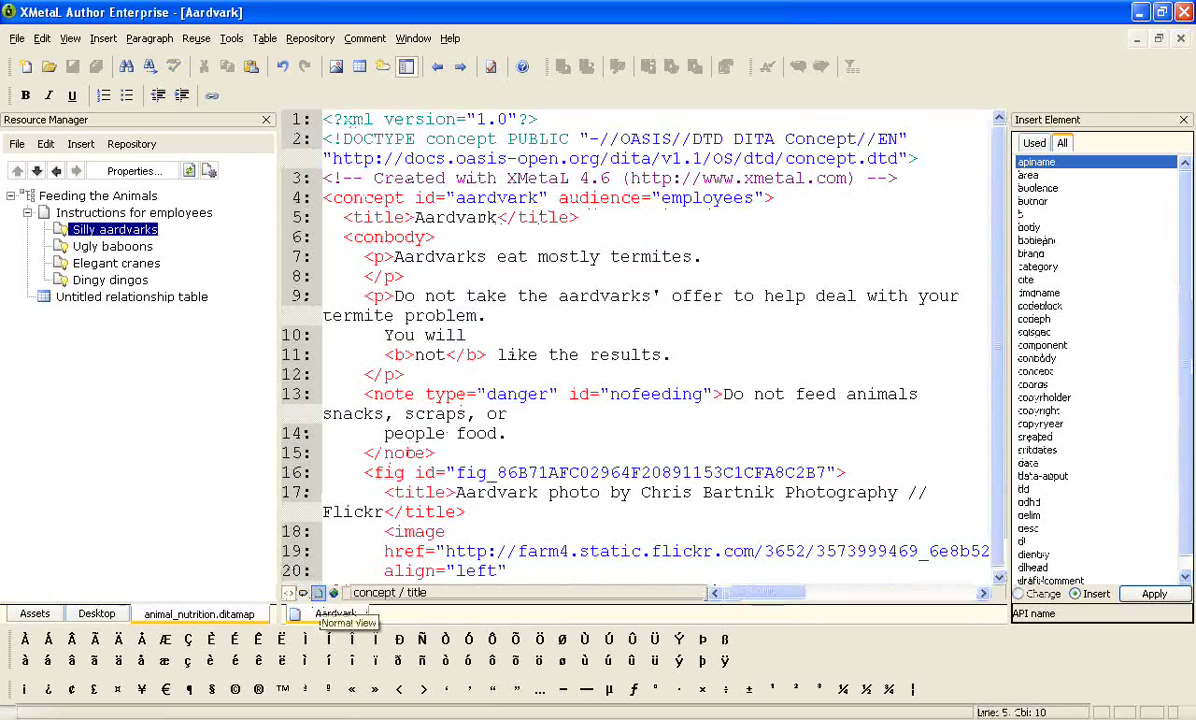
click(318, 593)
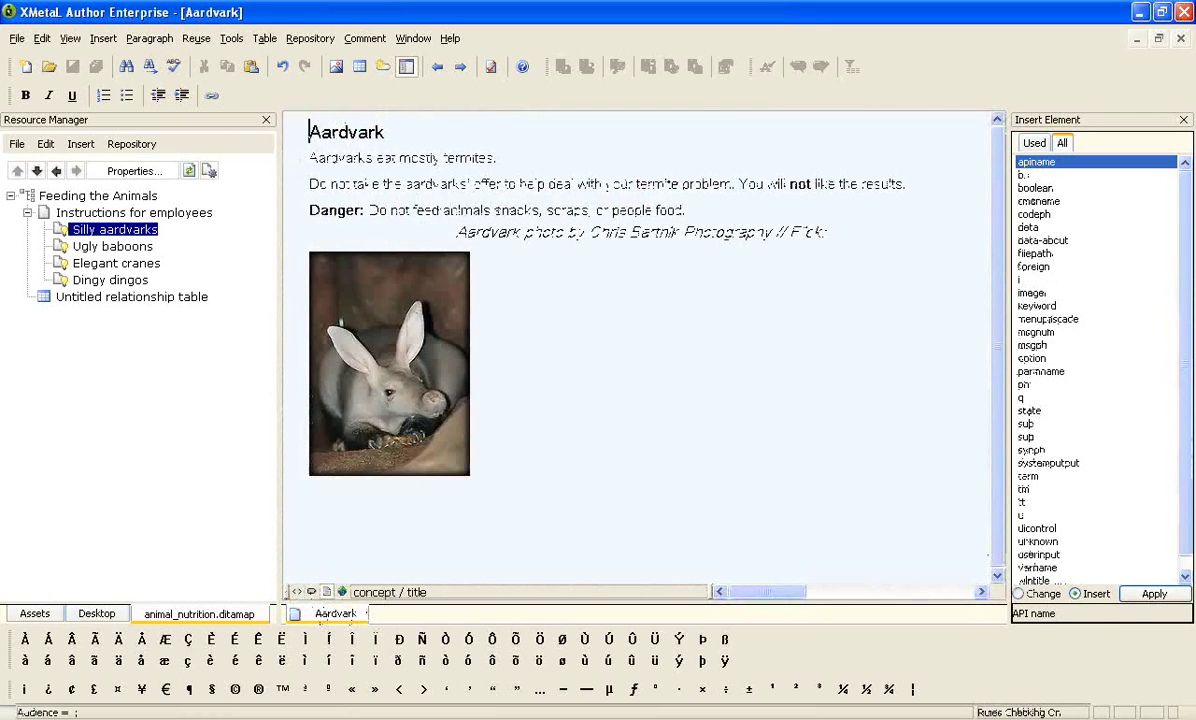
click(351, 378)
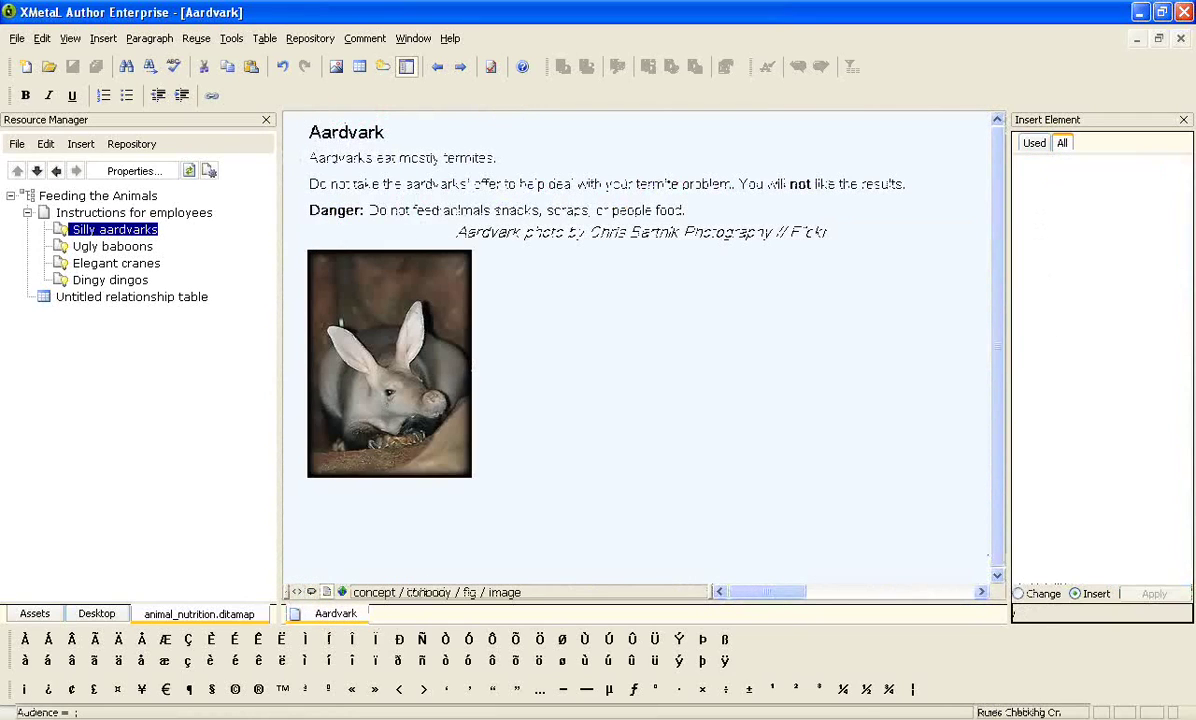
click(296, 594)
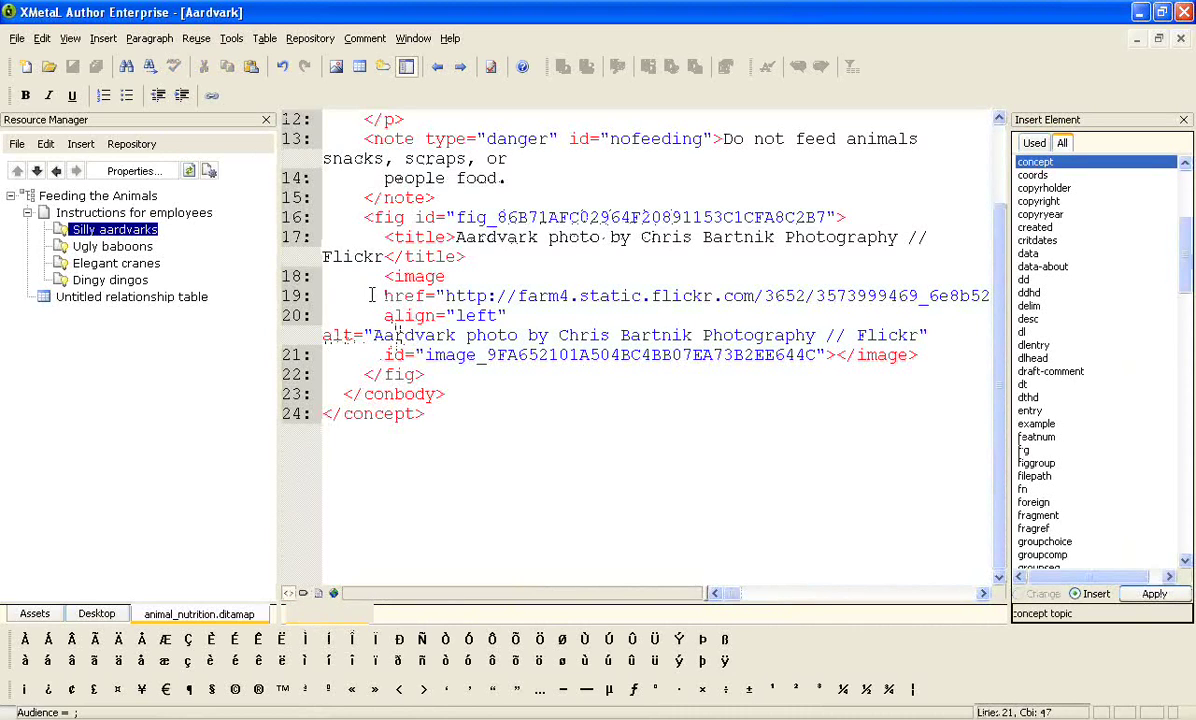
drag(384, 296, 362, 316)
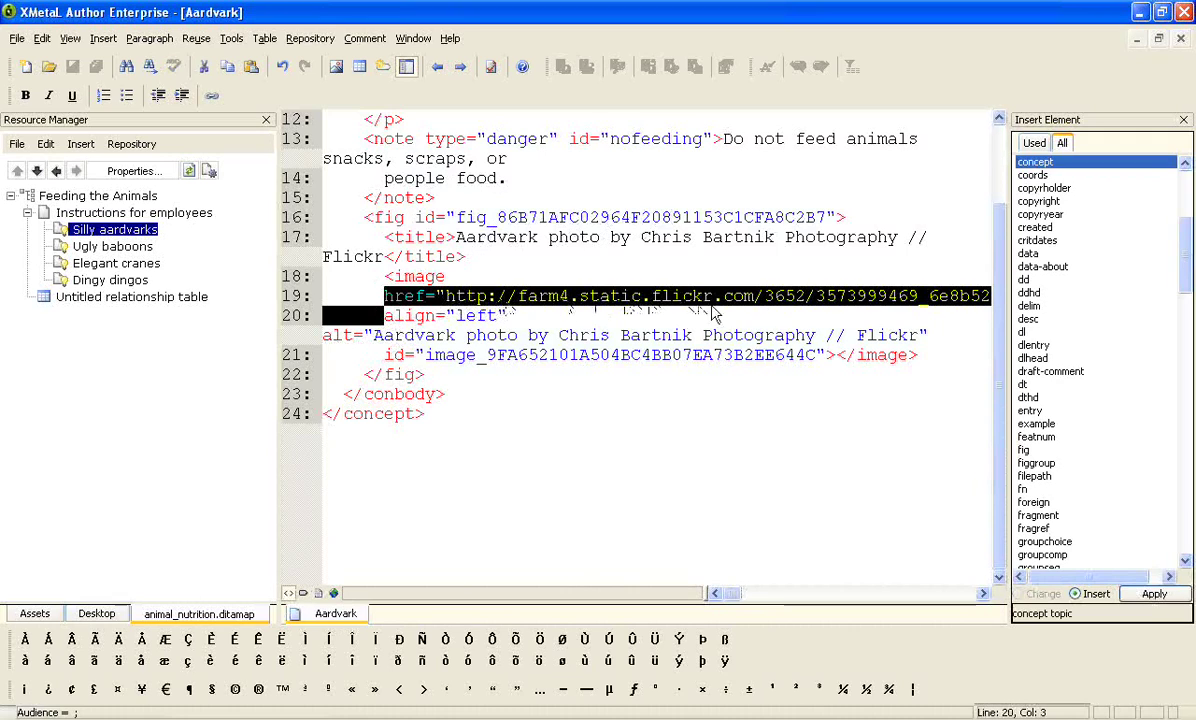
click(320, 595)
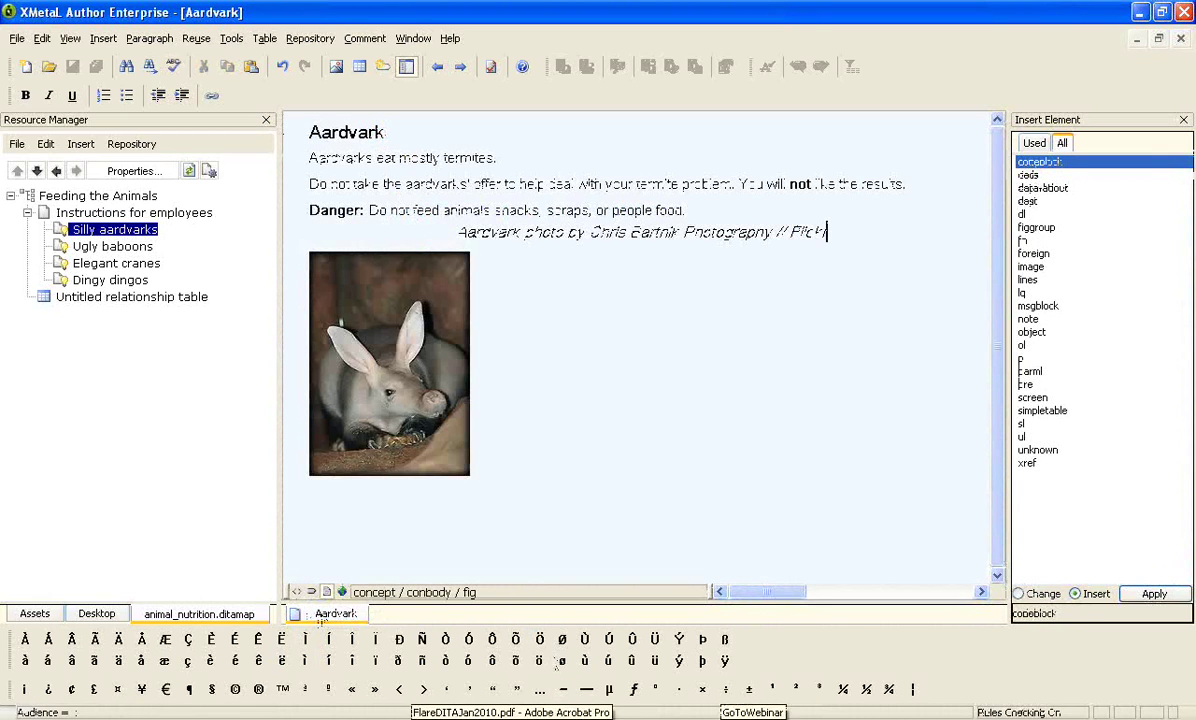
- Switch back to MadCap Flare and check which topic the Silly aardvarks table of contents entry links to
click(390, 719)
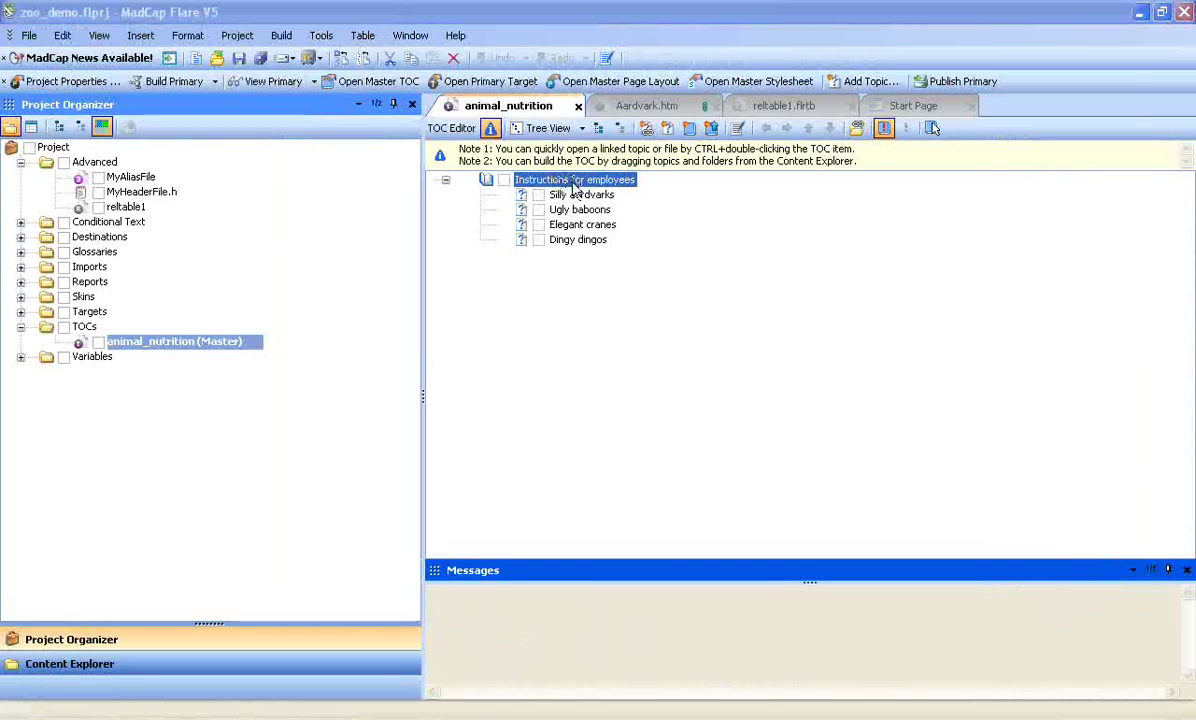
click(576, 196)
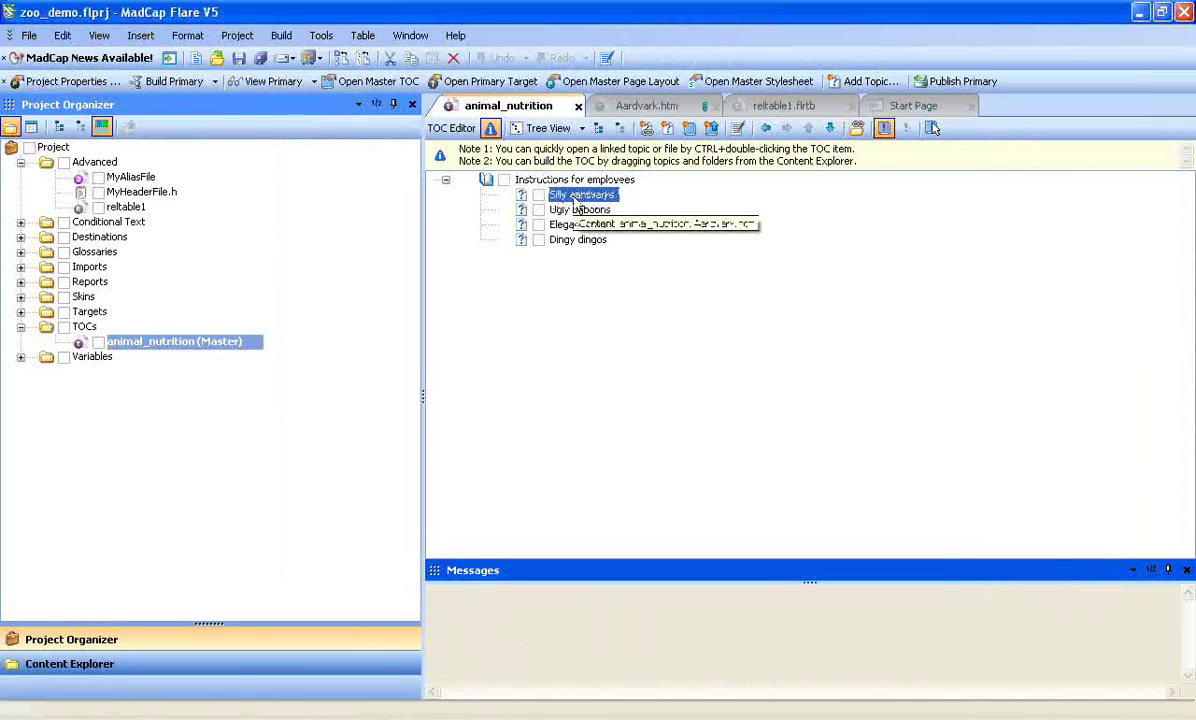
double_click(575, 198)
click(894, 683)
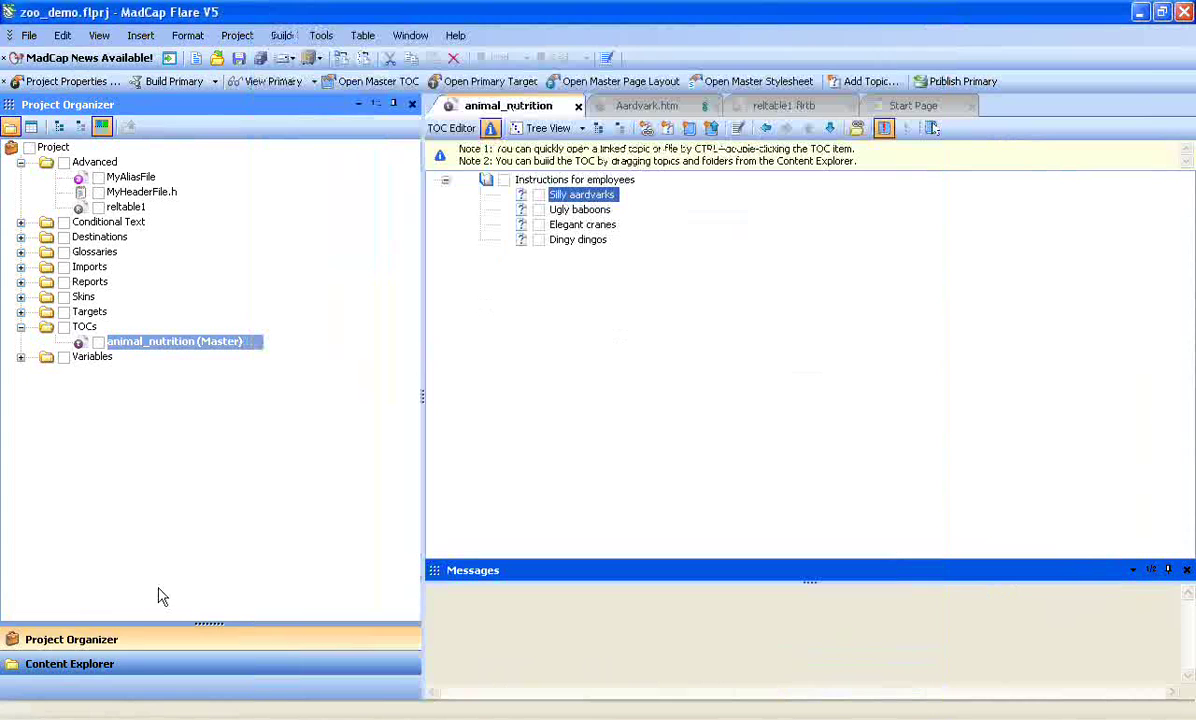
- Show the project's content files, open the Aardvark.htm topic, and examine the placeholder for its non-local photo
click(133, 664)
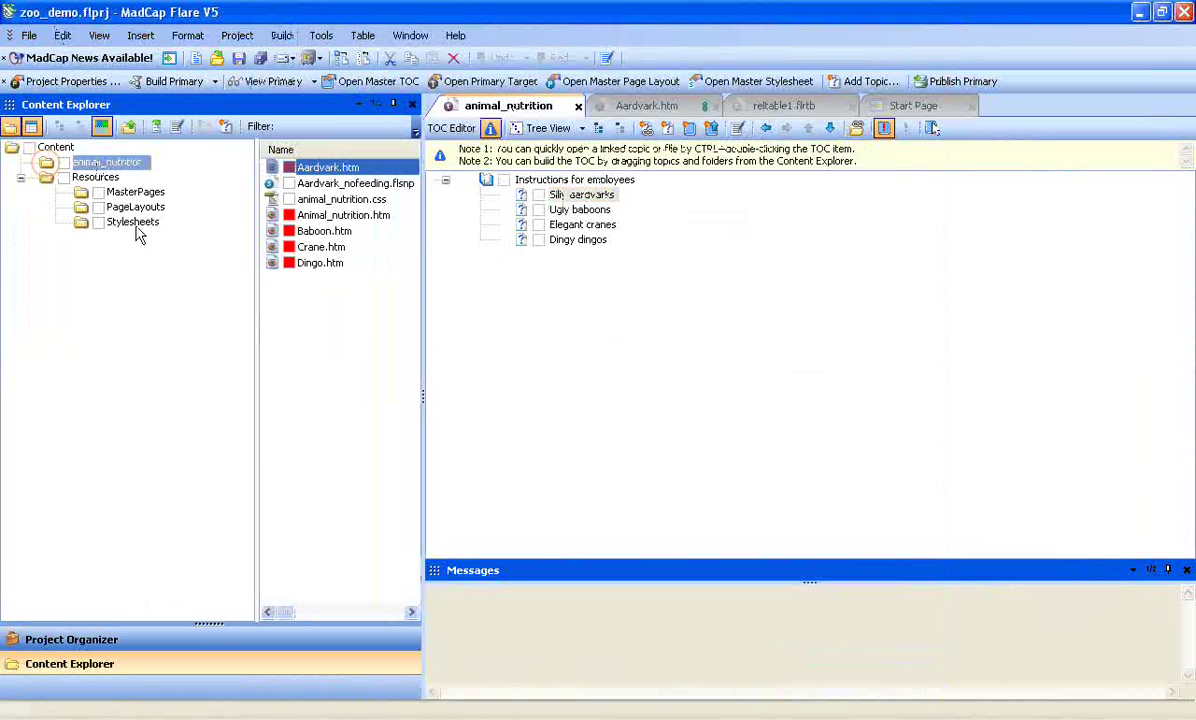
drag(305, 167, 676, 368)
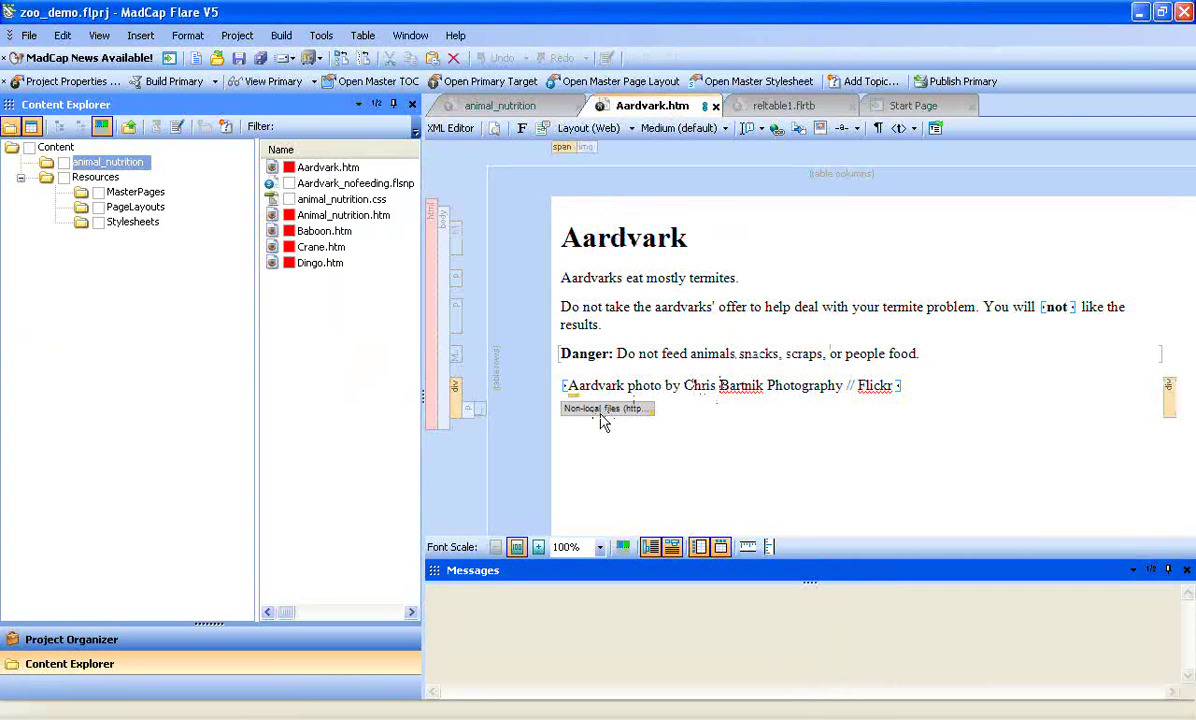
mouse_move(602, 422)
- Open Animal_nutrition.htm, Baboon.htm and the Aardvark_nofeeding.flsnp snippet to review their converted content
double_click(340, 218)
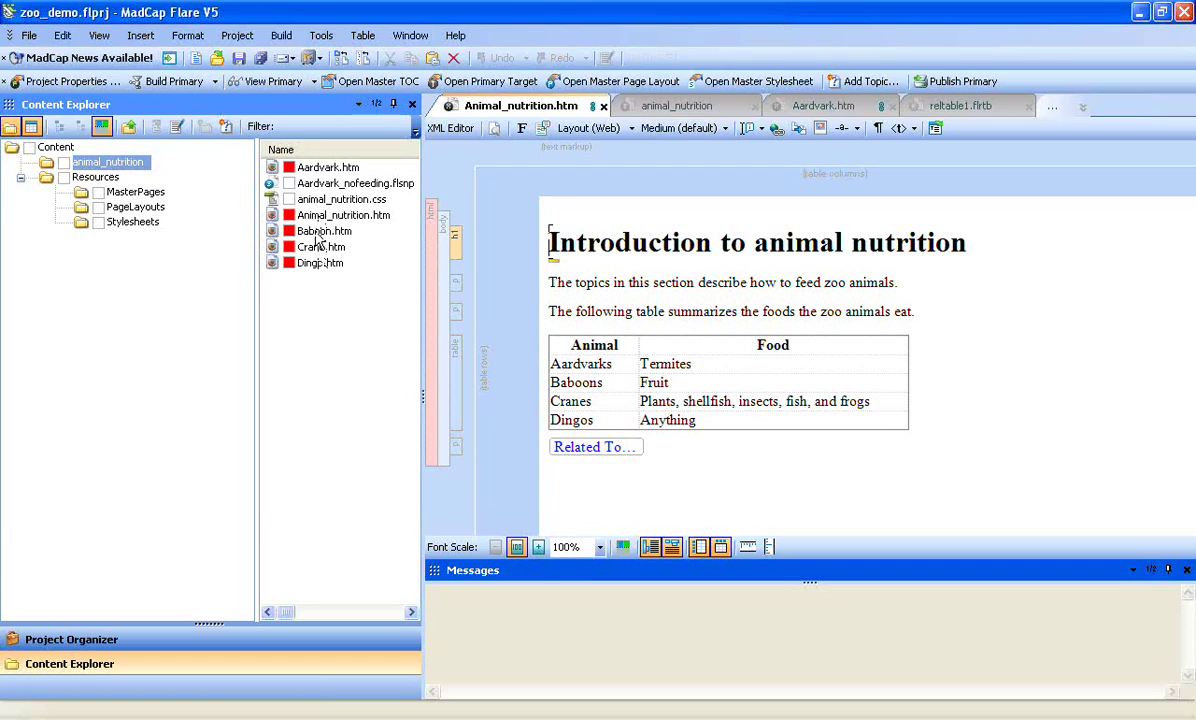
double_click(320, 231)
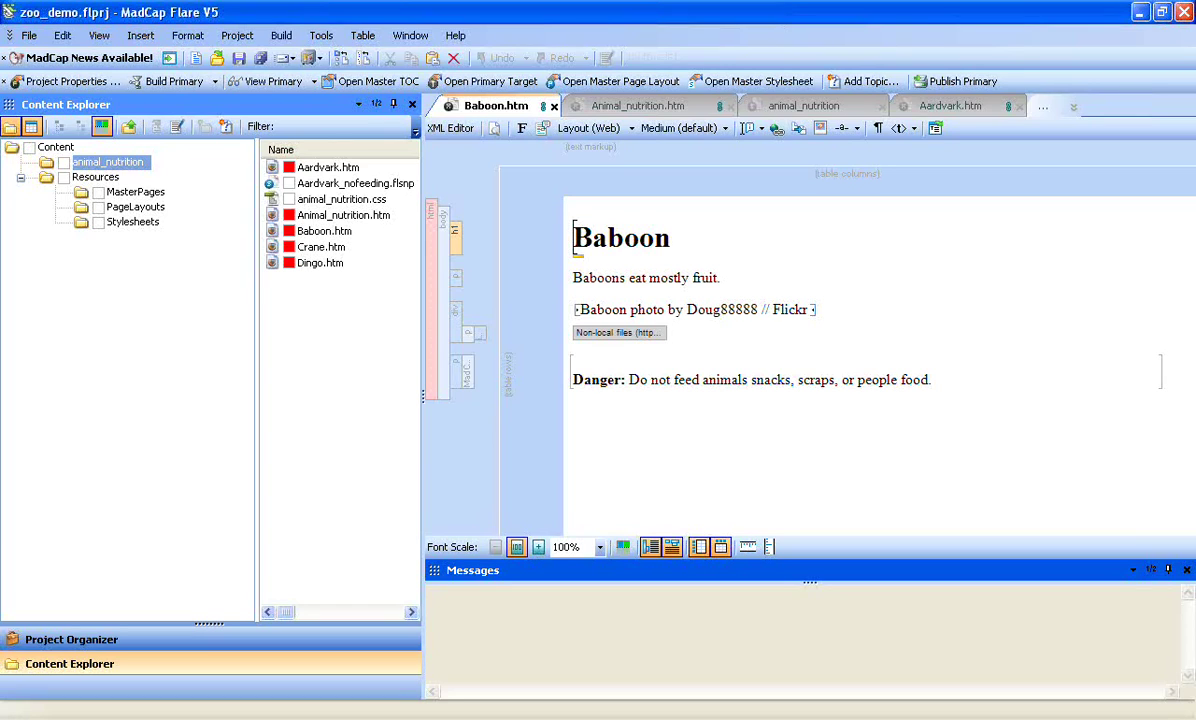
click(327, 185)
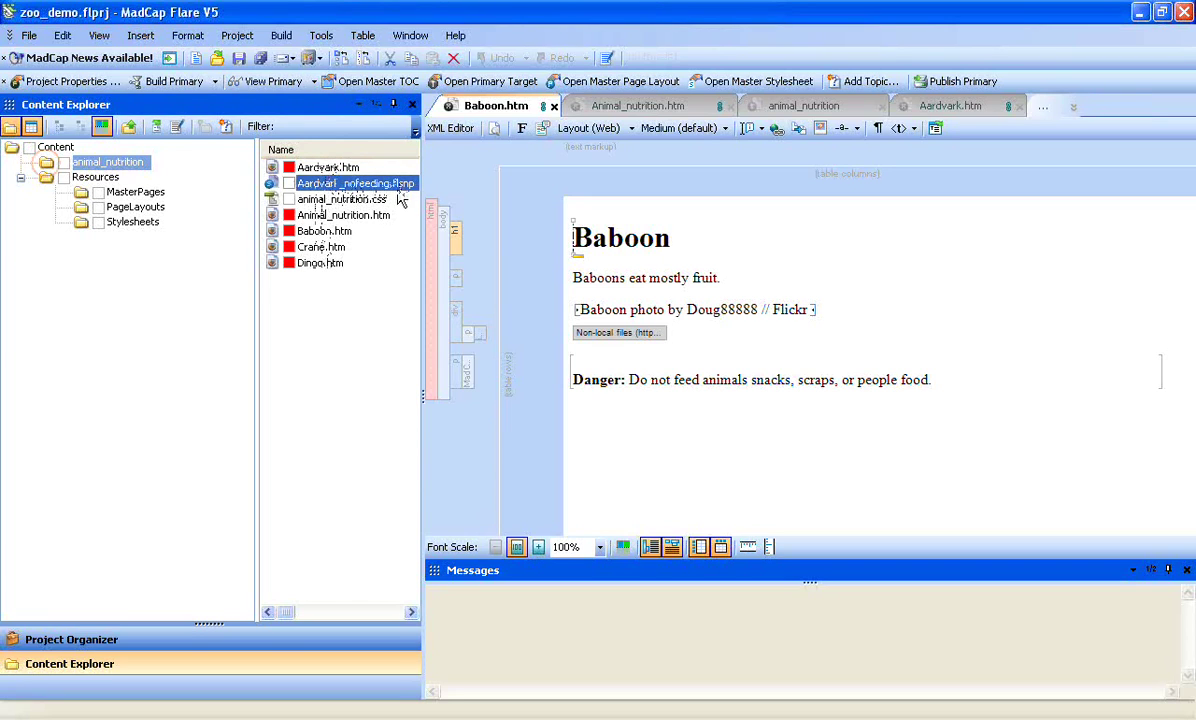
double_click(360, 185)
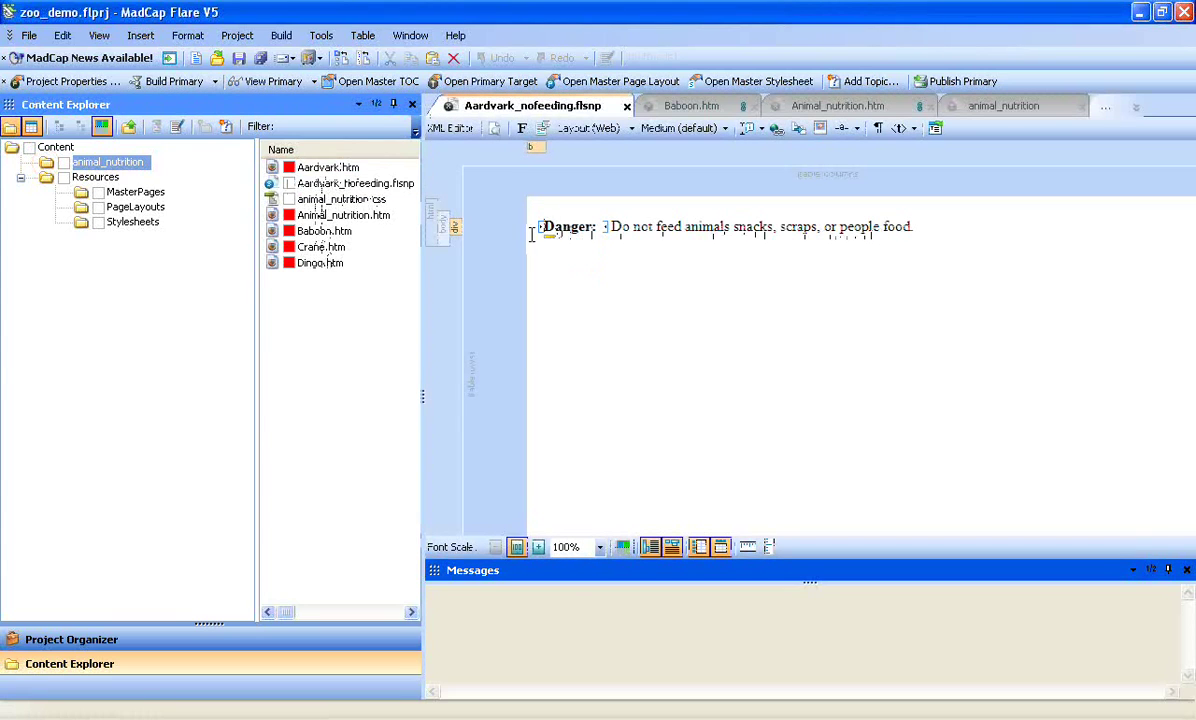
- Return to the Aardvark.htm topic and bring up the available commands for its Danger snippet block
double_click(320, 167)
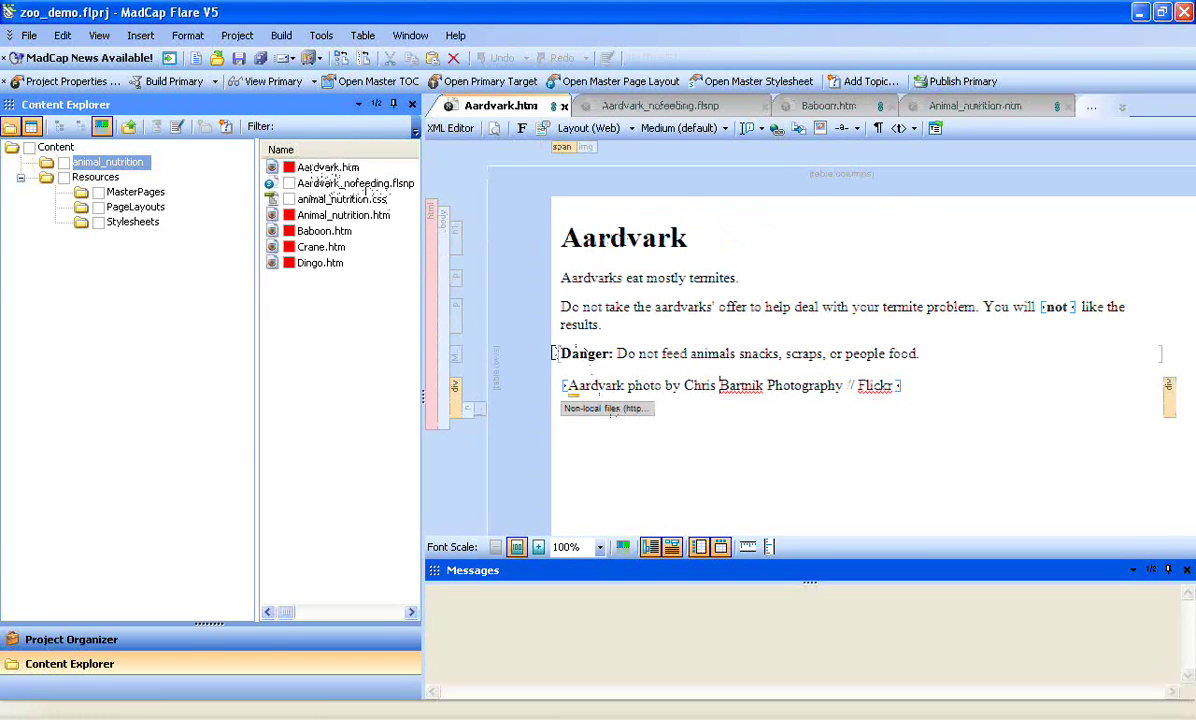
click(612, 367)
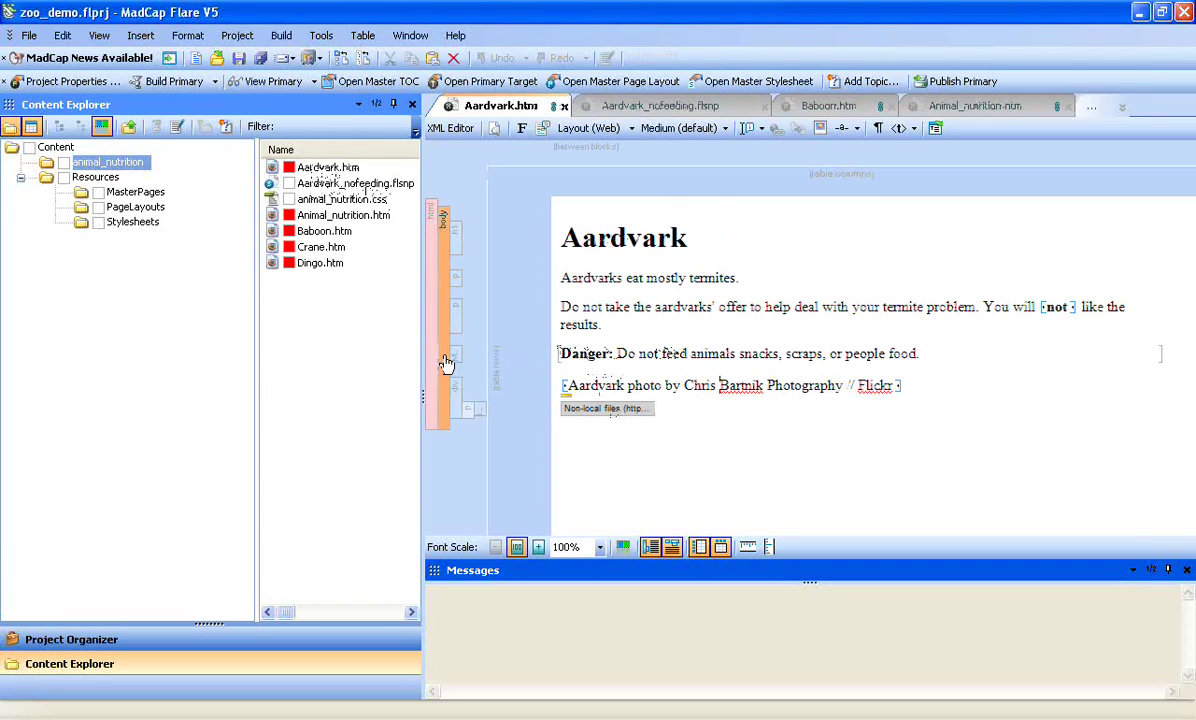
click(561, 354)
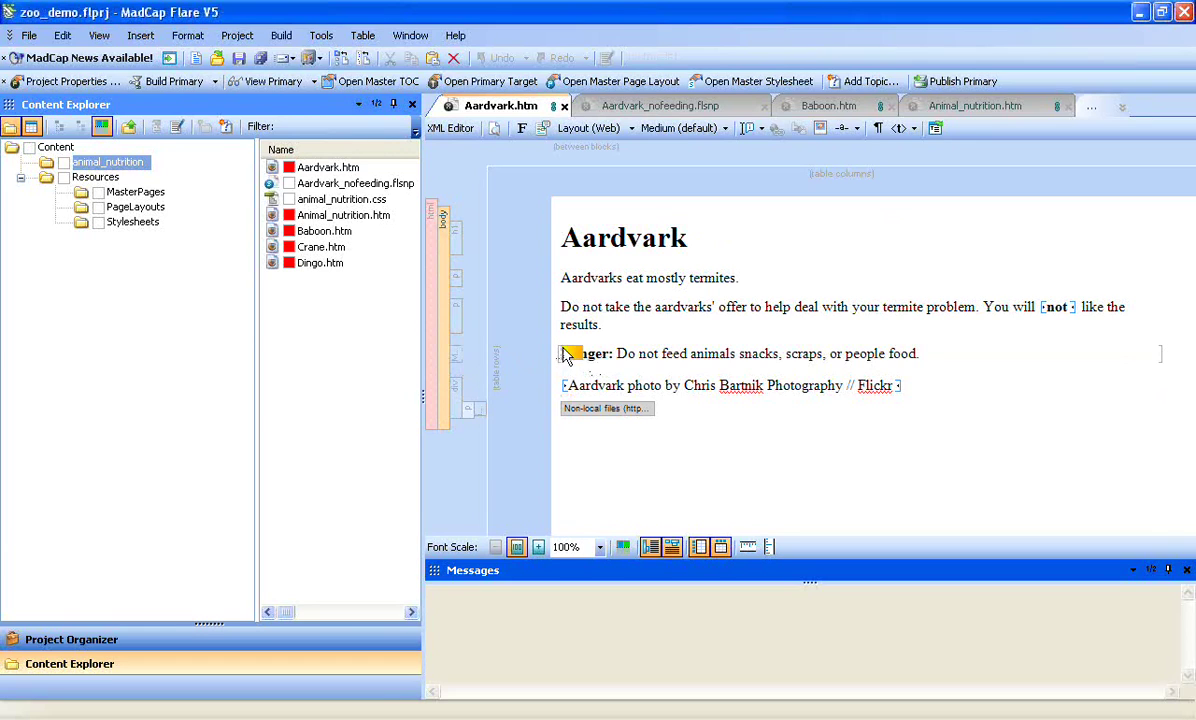
right_click(567, 358)
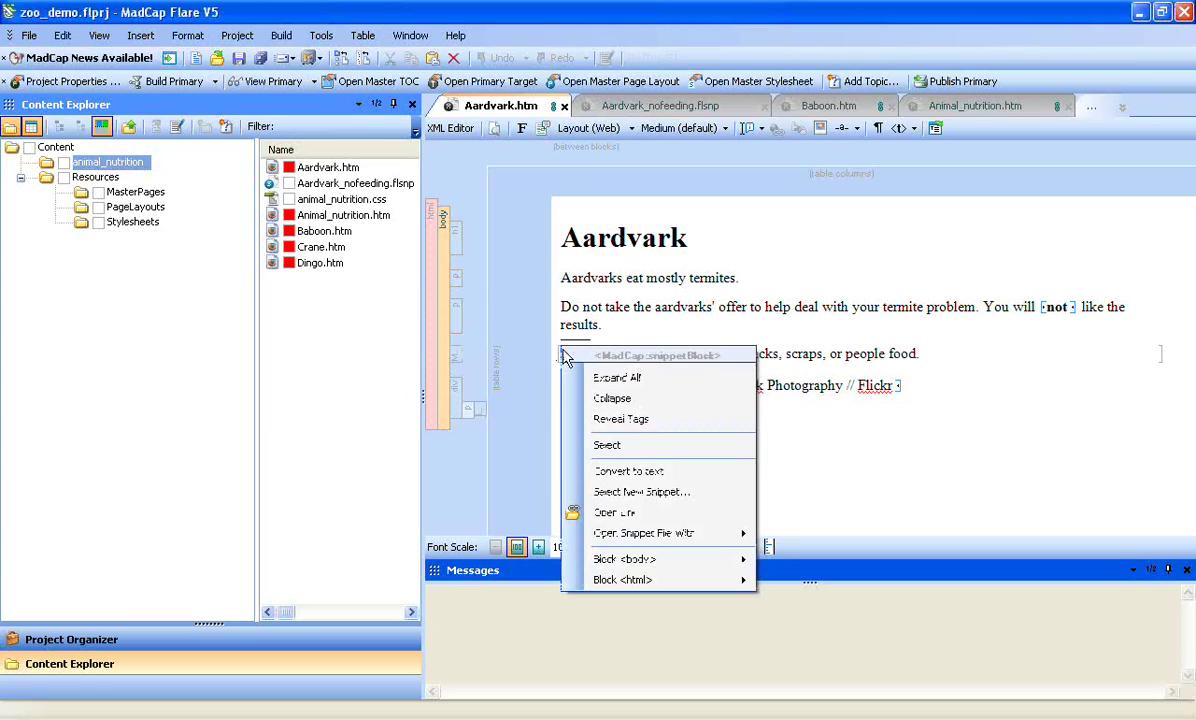